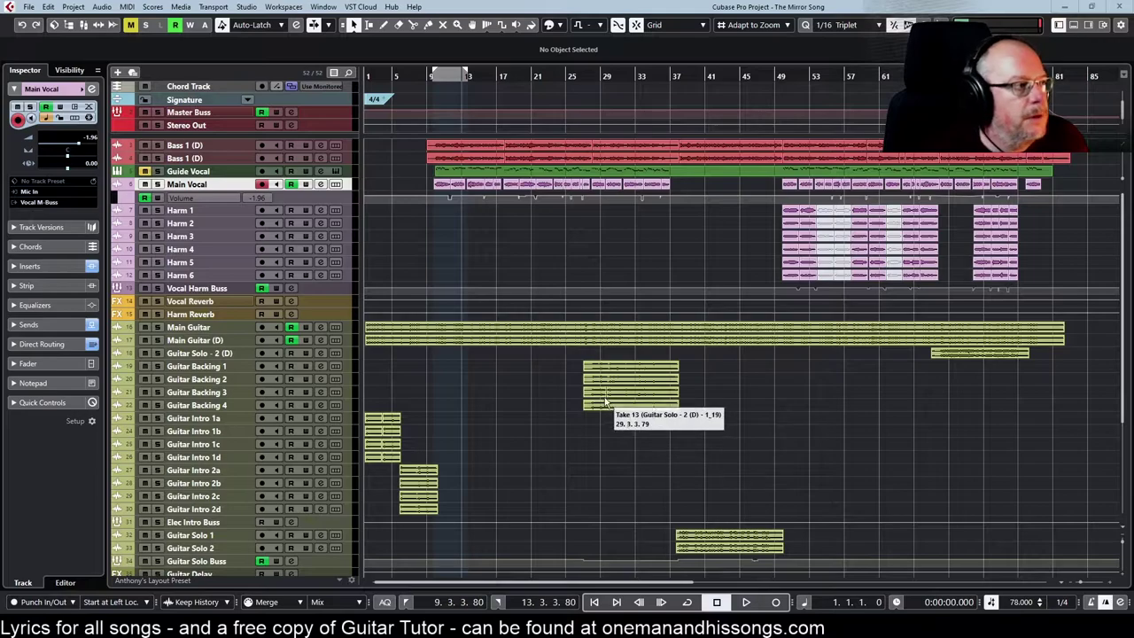
# Play The Mirror Song from bar 1 to hear the full mix
pyautogui.scroll(-4, 529, 358)
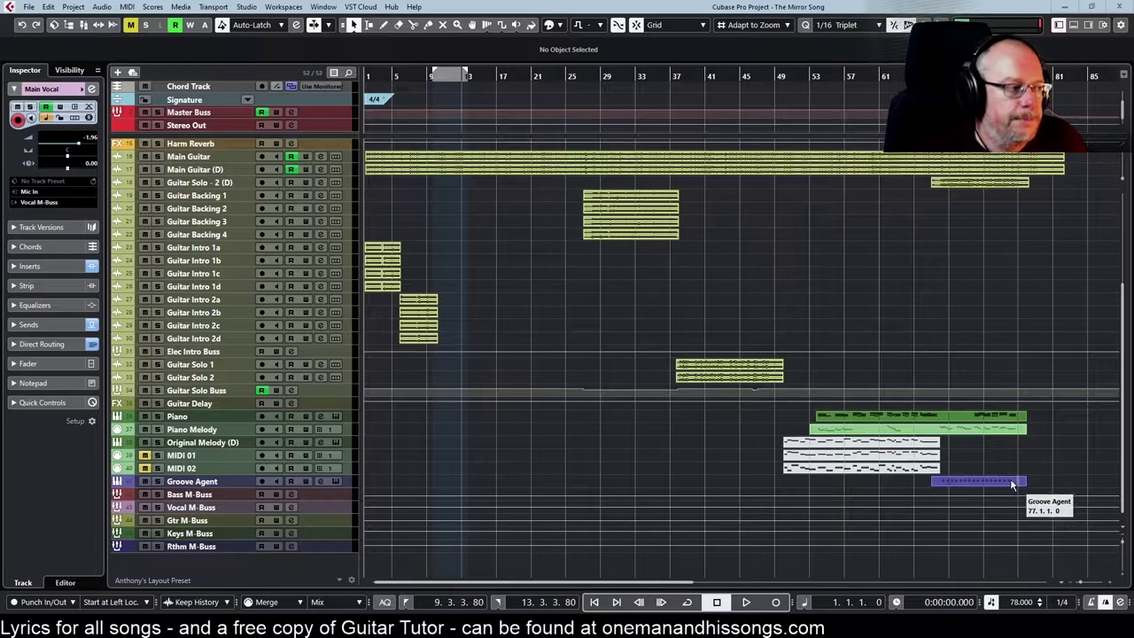
pyautogui.scroll(4, 552, 400)
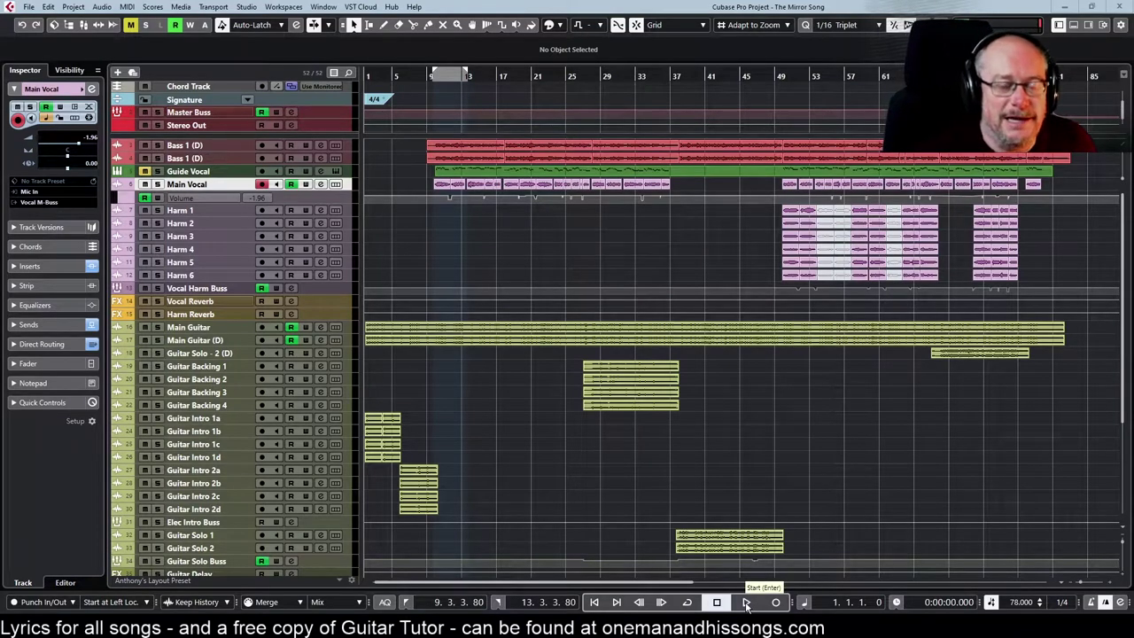
pyautogui.click(747, 603)
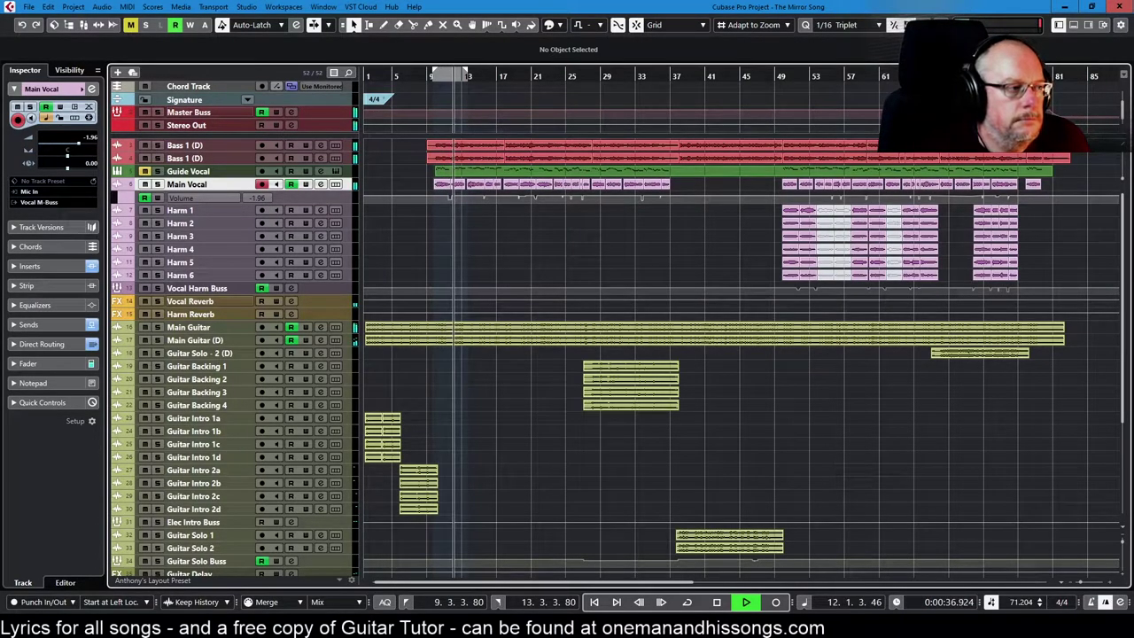
# Check the Vocal Harm Buss channel settings, then open Vocal Reverb's settings showing Pro-R and Pro-C 2
pyautogui.click(291, 289)
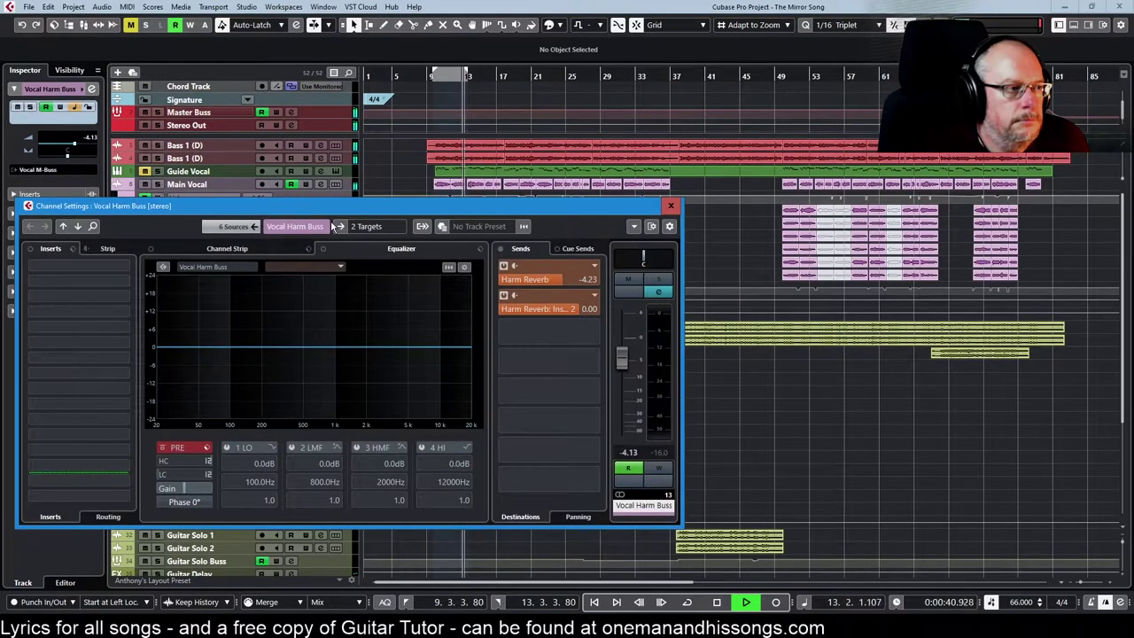
pyautogui.moveTo(332, 210); pyautogui.dragTo(360, 205)
pyautogui.click(699, 200)
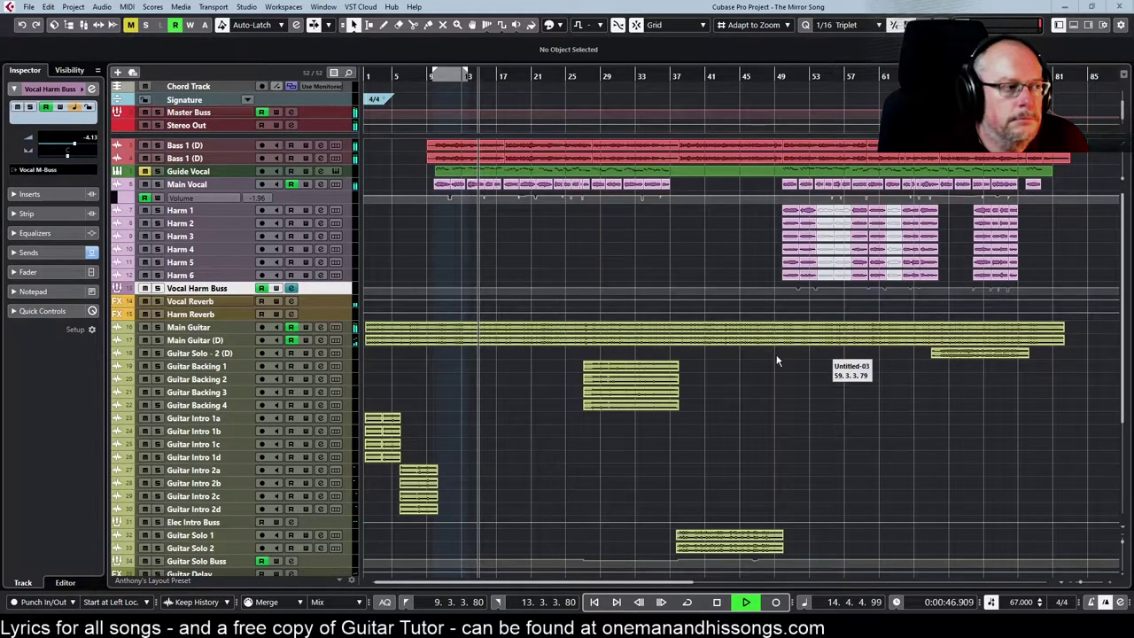
pyautogui.click(222, 302)
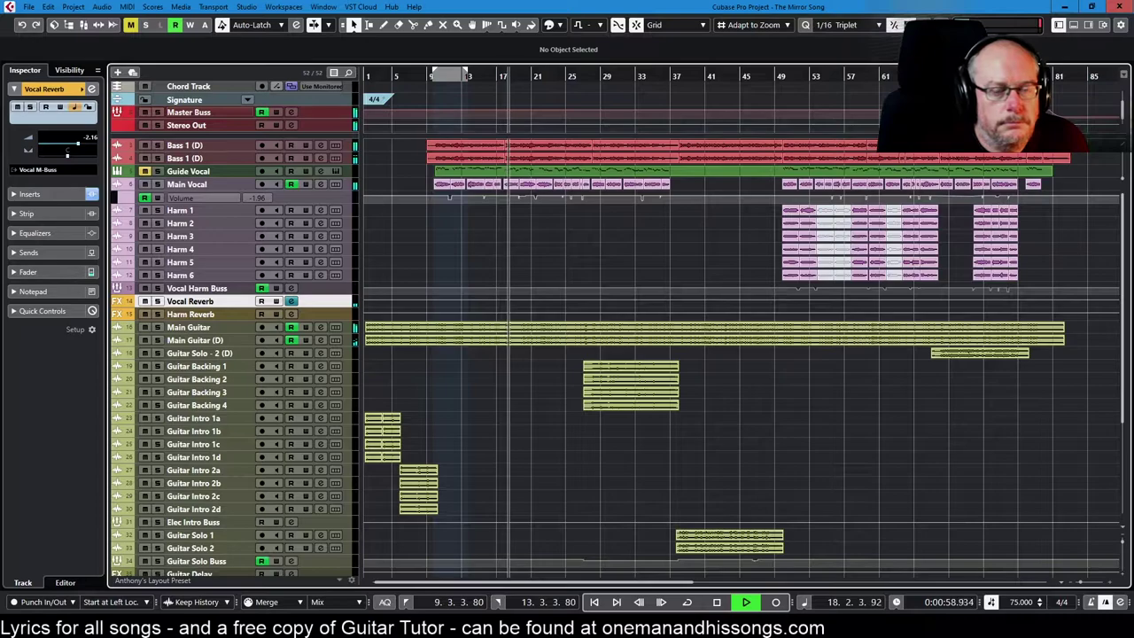
pyautogui.click(291, 301)
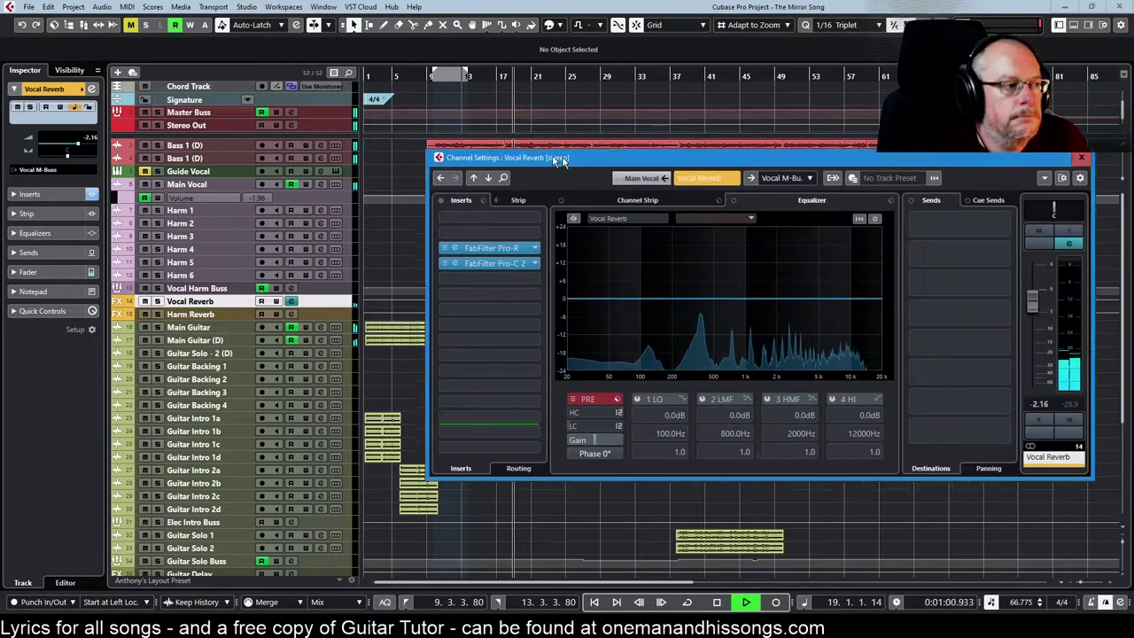
pyautogui.moveTo(560, 160); pyautogui.dragTo(140, 30)
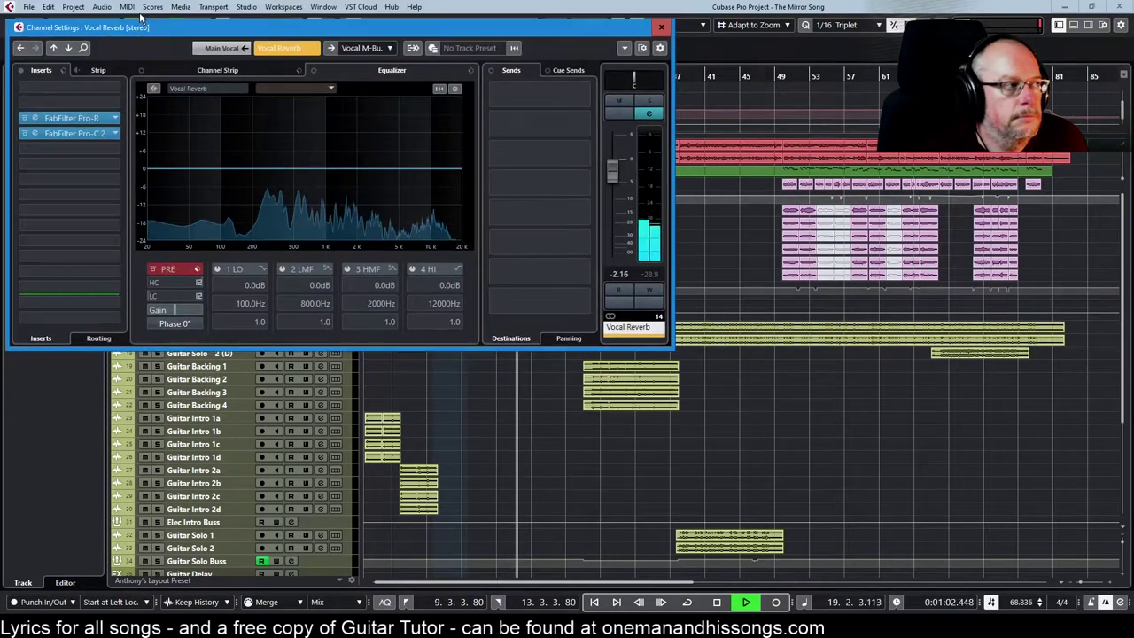
pyautogui.click(75, 136)
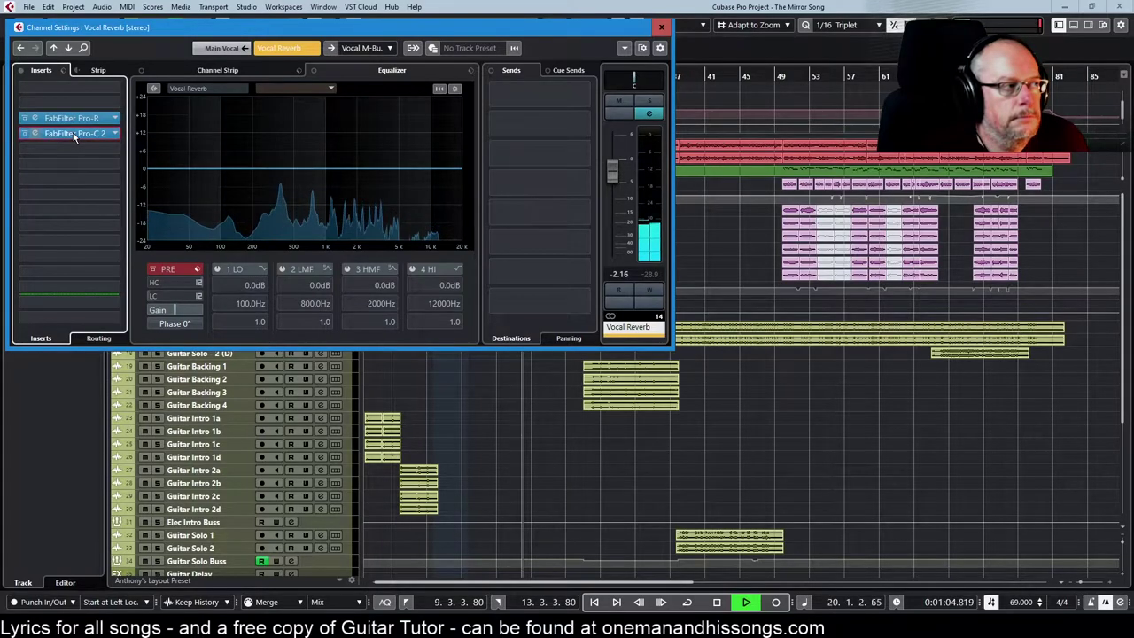
pyautogui.click(75, 135)
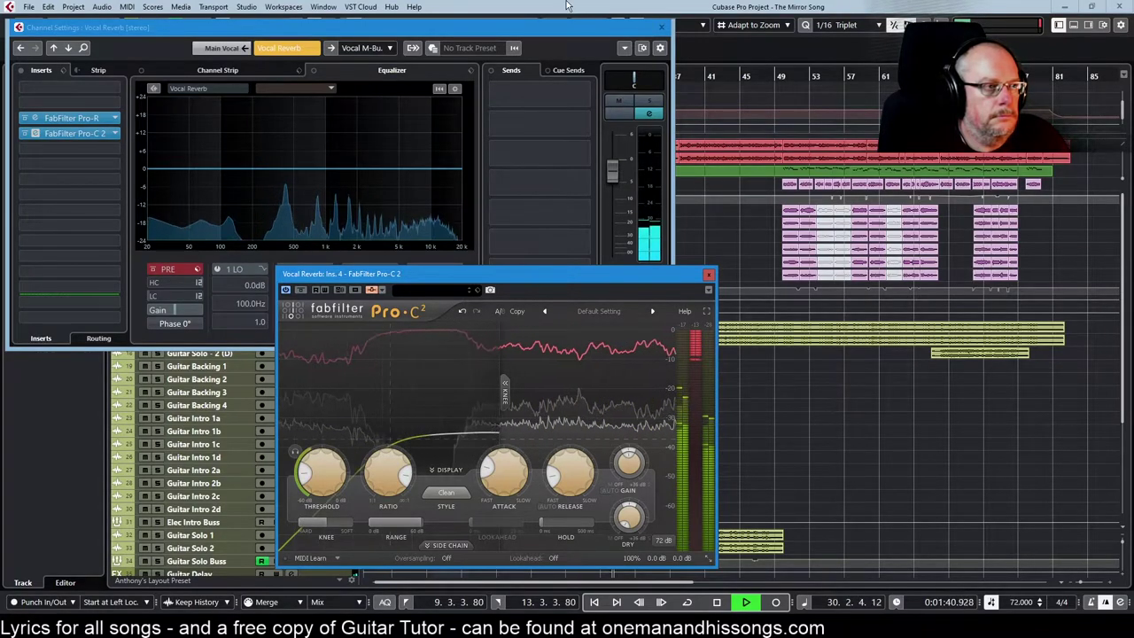
pyautogui.click(657, 27)
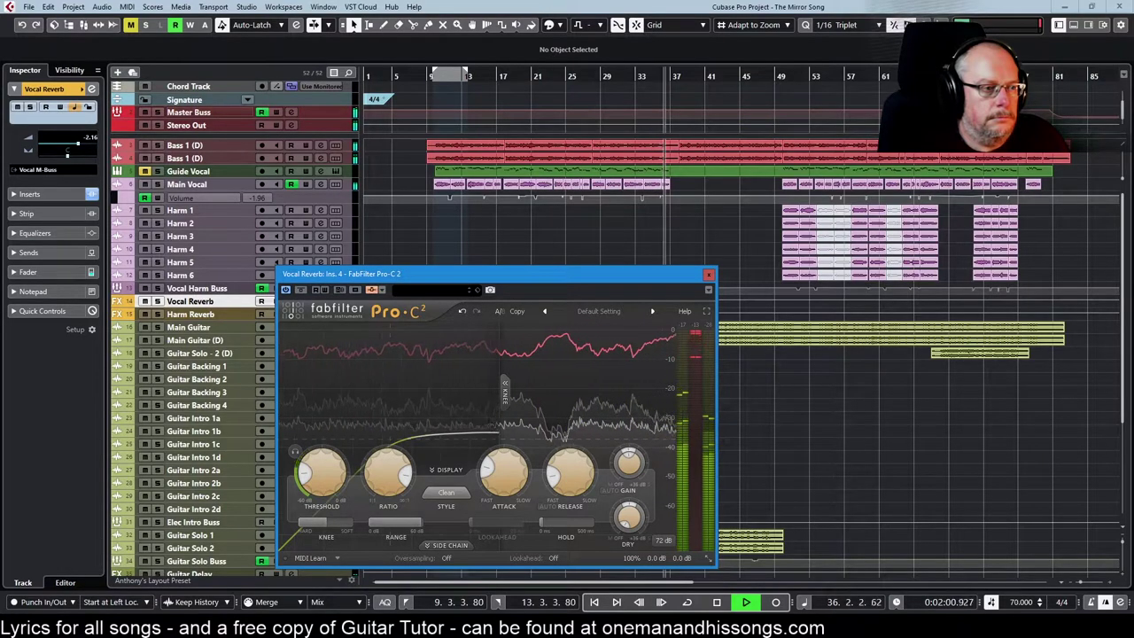
pyautogui.click(710, 275)
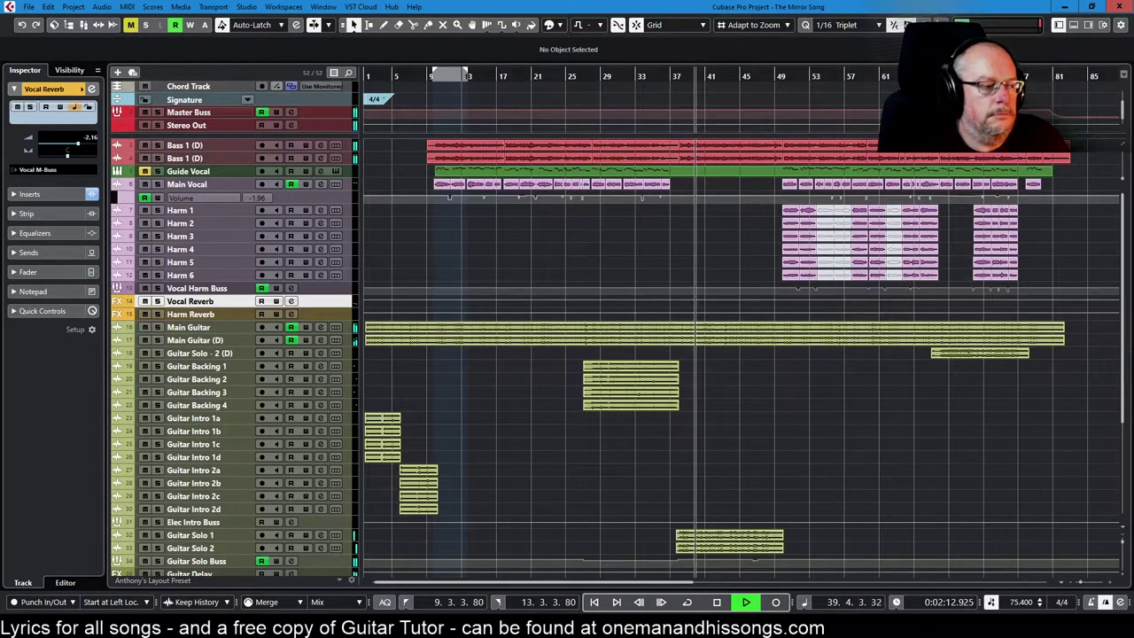
# Open the Guitar Solo Buss FabFilter Pro-C 2 compressor editor and close its channel settings window
pyautogui.click(321, 548)
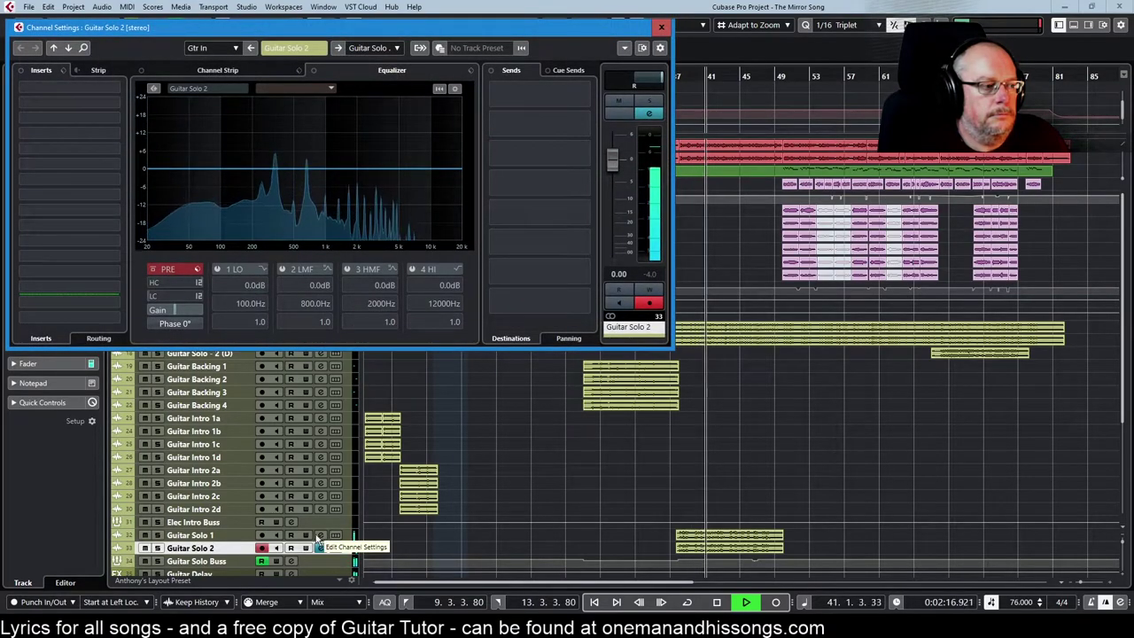
pyautogui.click(235, 536)
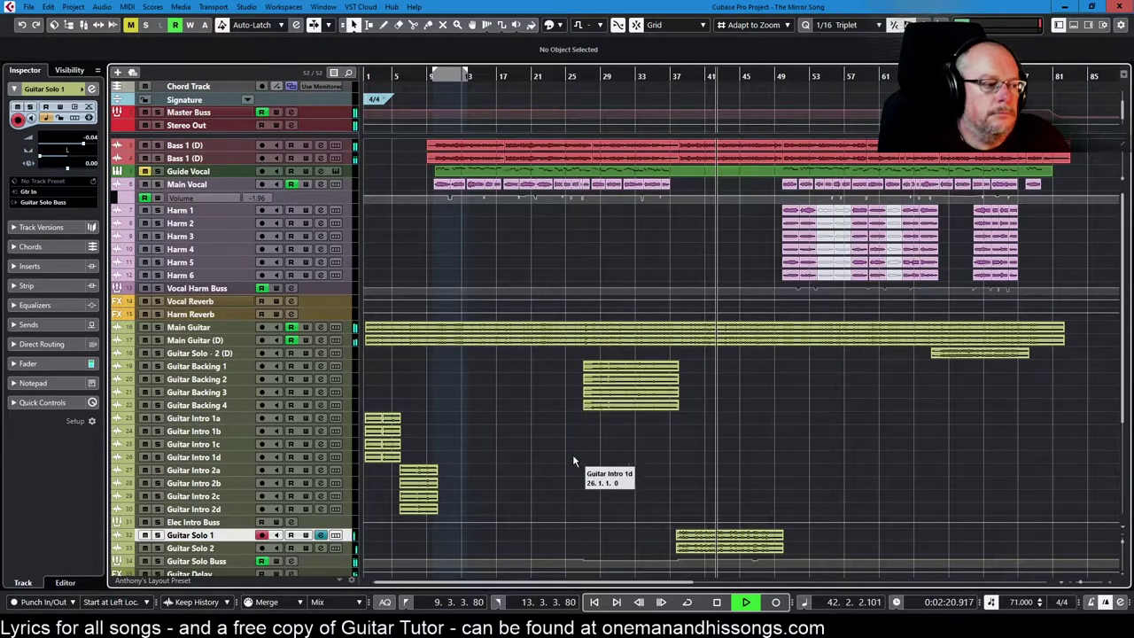
pyautogui.click(292, 562)
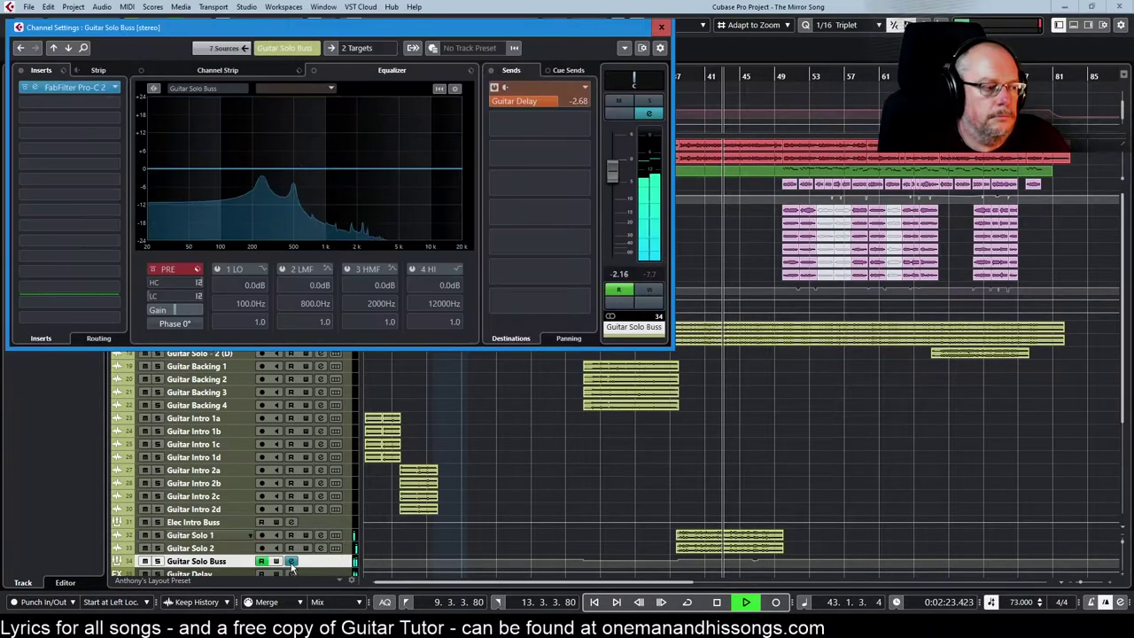
pyautogui.click(71, 88)
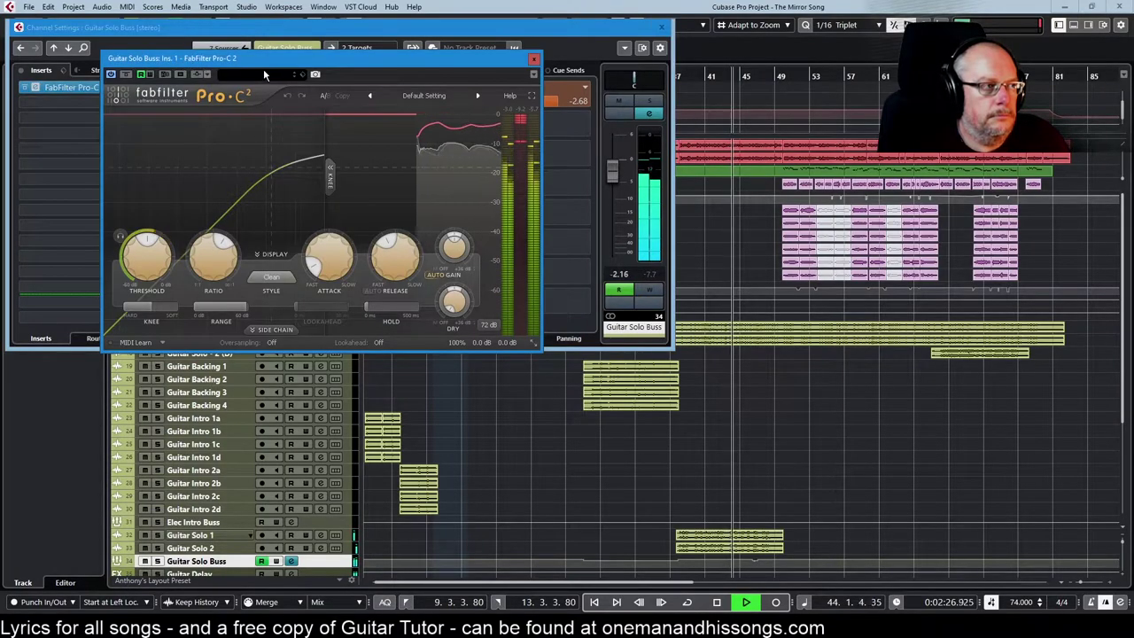
pyautogui.moveTo(263, 69); pyautogui.dragTo(192, 268)
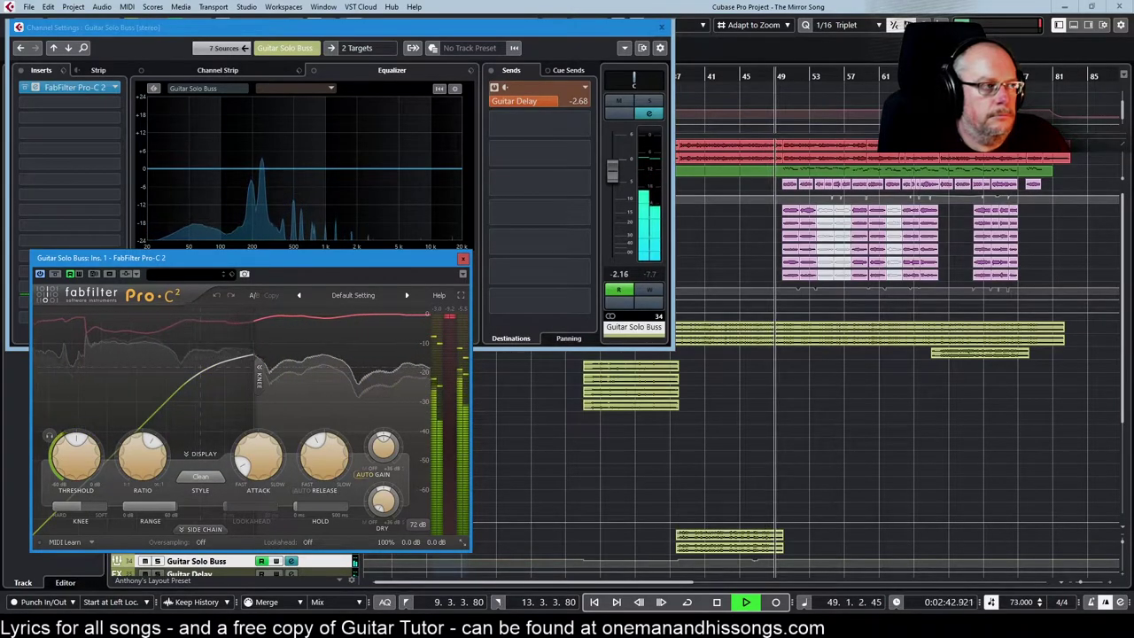
pyautogui.click(663, 28)
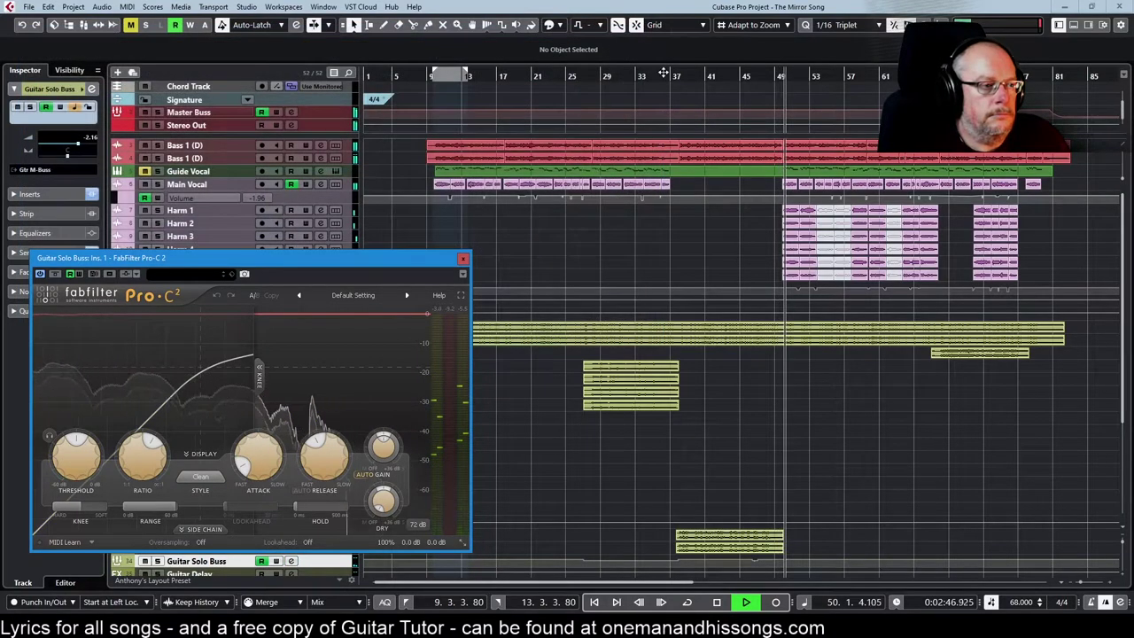
# Close the Pro-C 2 editor and scroll down to select the Piano Melody track
pyautogui.click(464, 259)
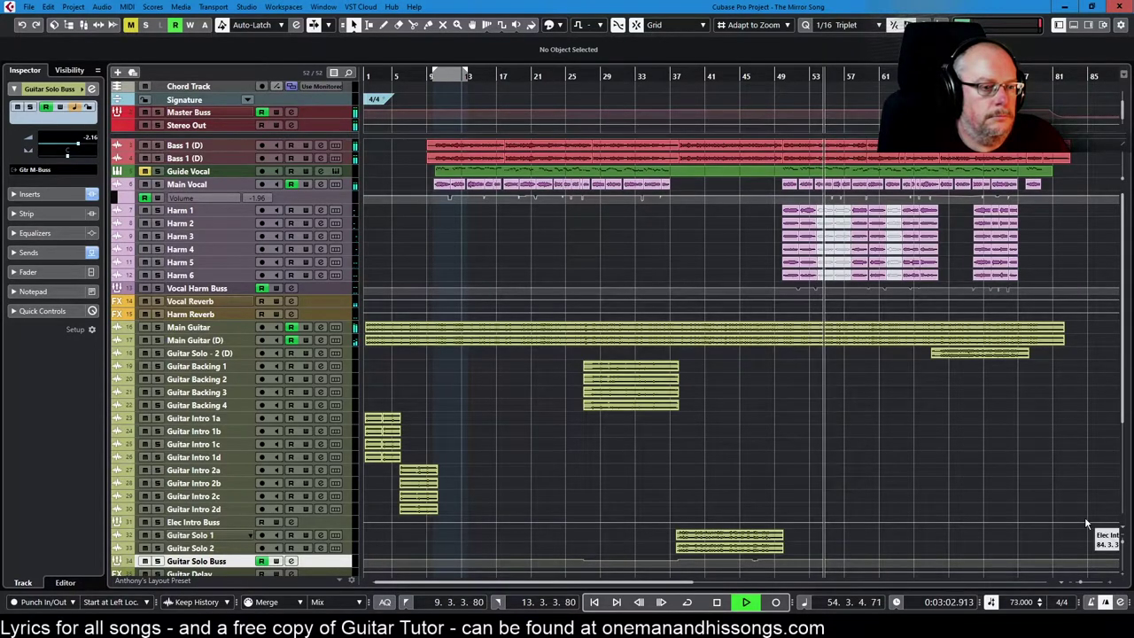
pyautogui.scroll(-5, 1087, 484)
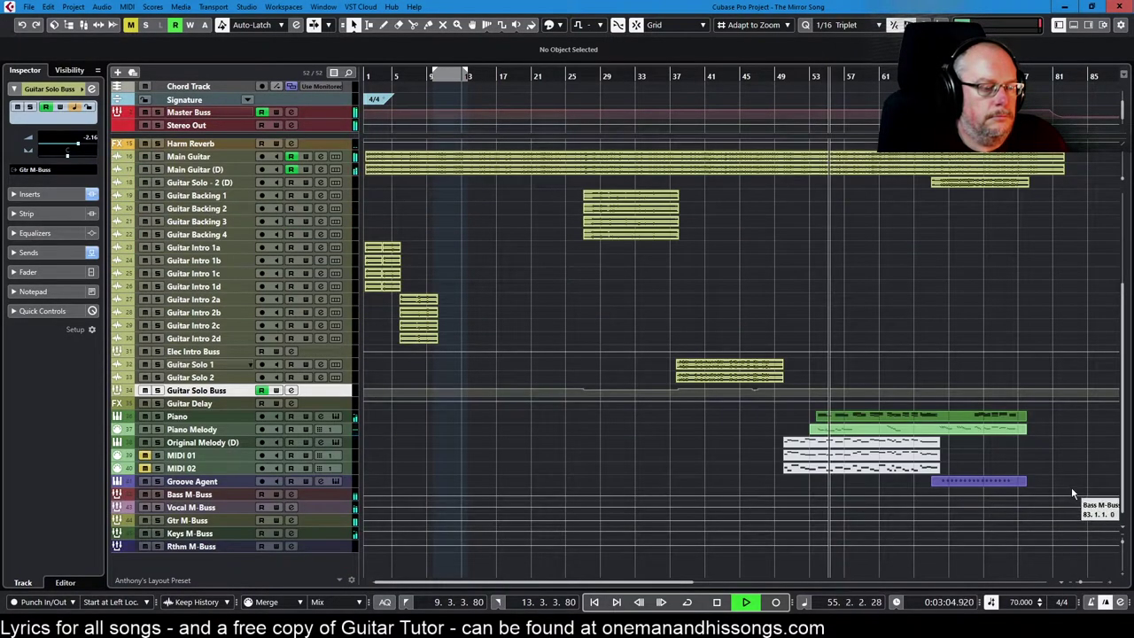
pyautogui.click(218, 431)
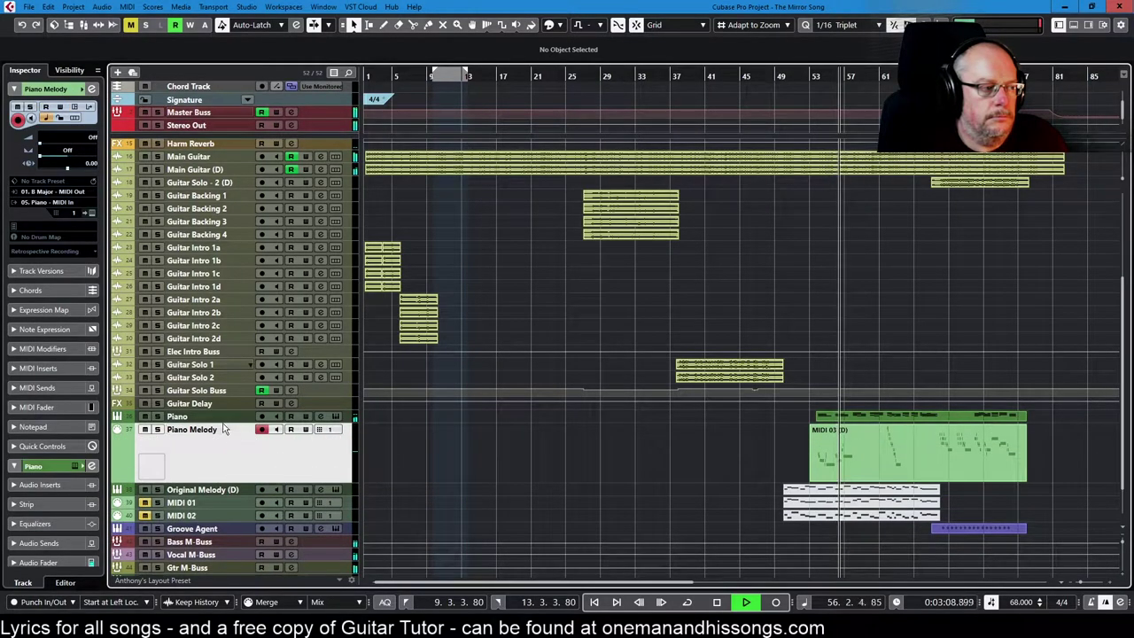
# Enlarge the Piano track and scroll back up while playback continues to bar 81
pyautogui.click(223, 420)
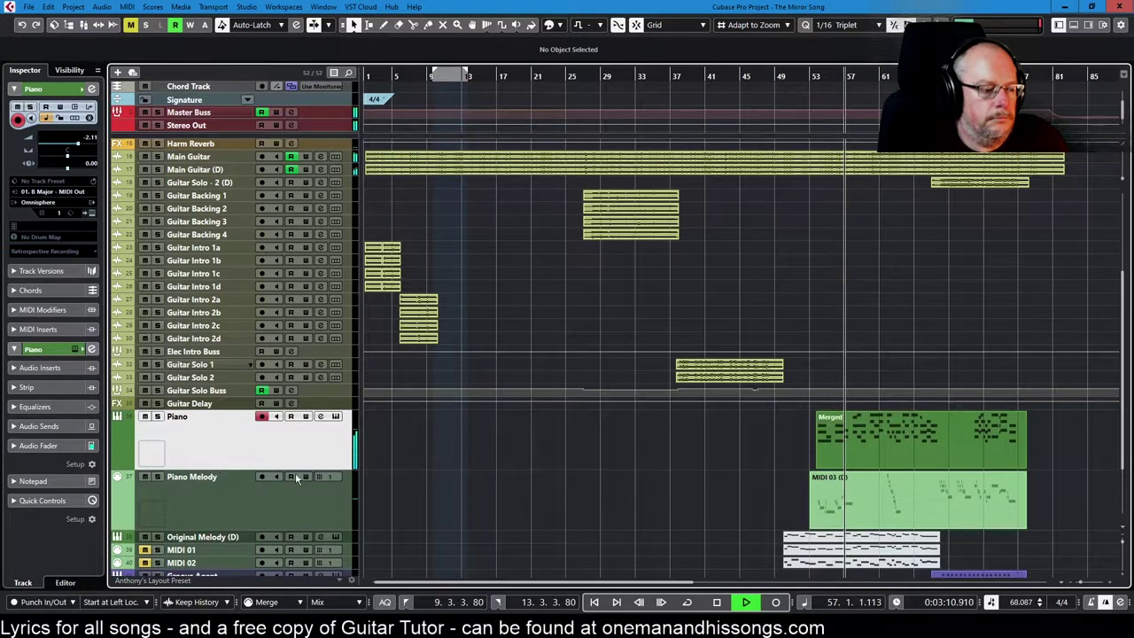
pyautogui.scroll(5, 1066, 474)
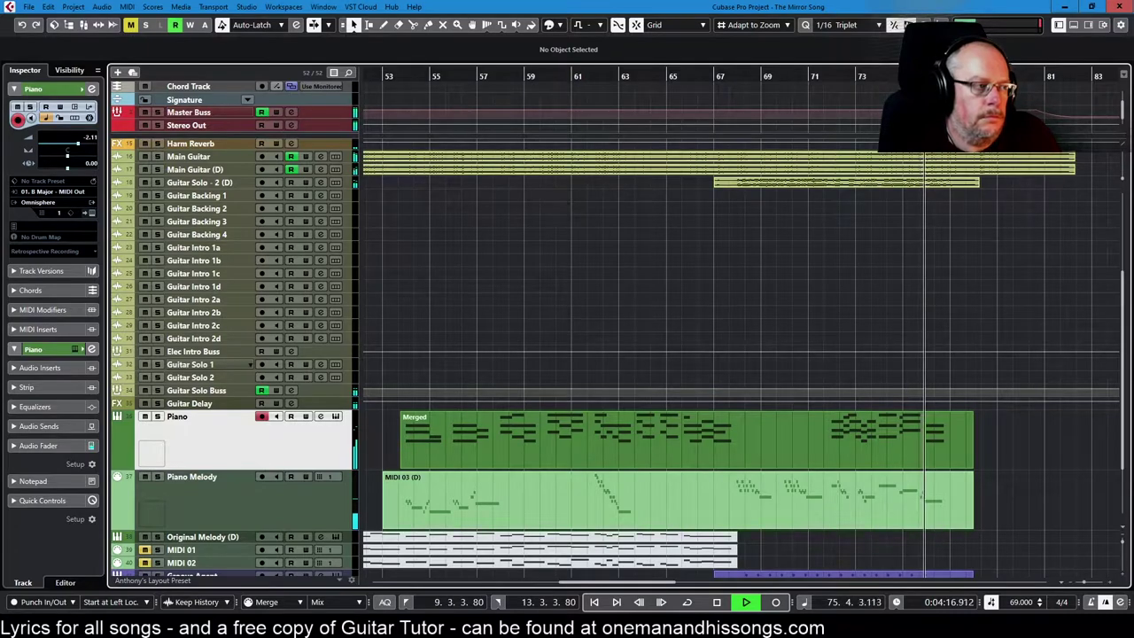
pyautogui.scroll(4, 352, 349)
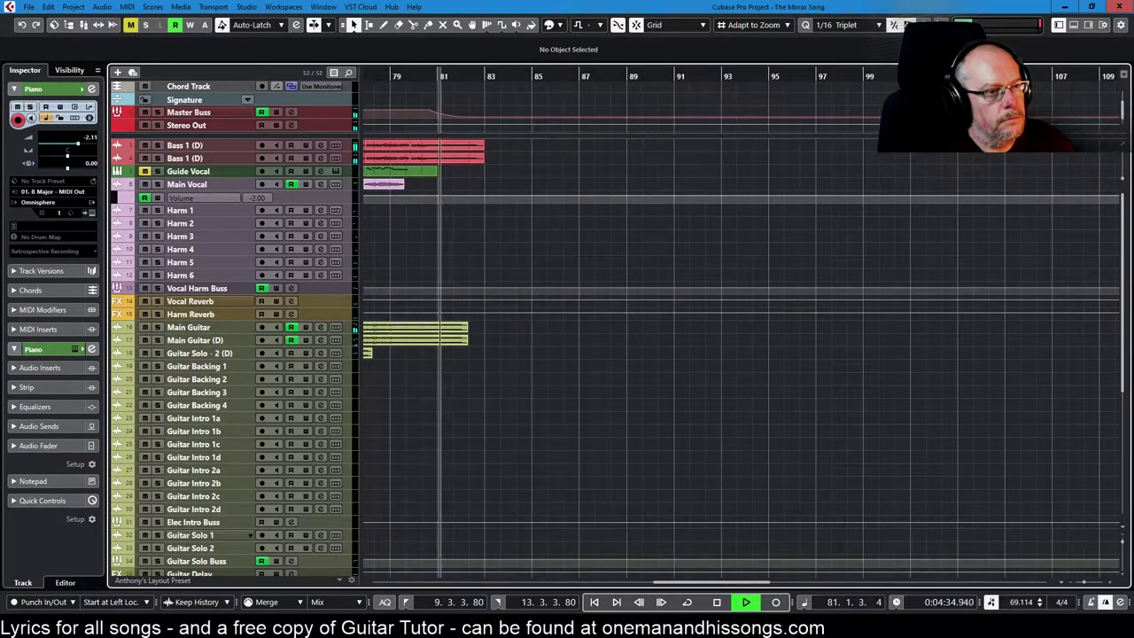
# Stop playback and return the song position to the loop start at bar 9
pyautogui.press('space')
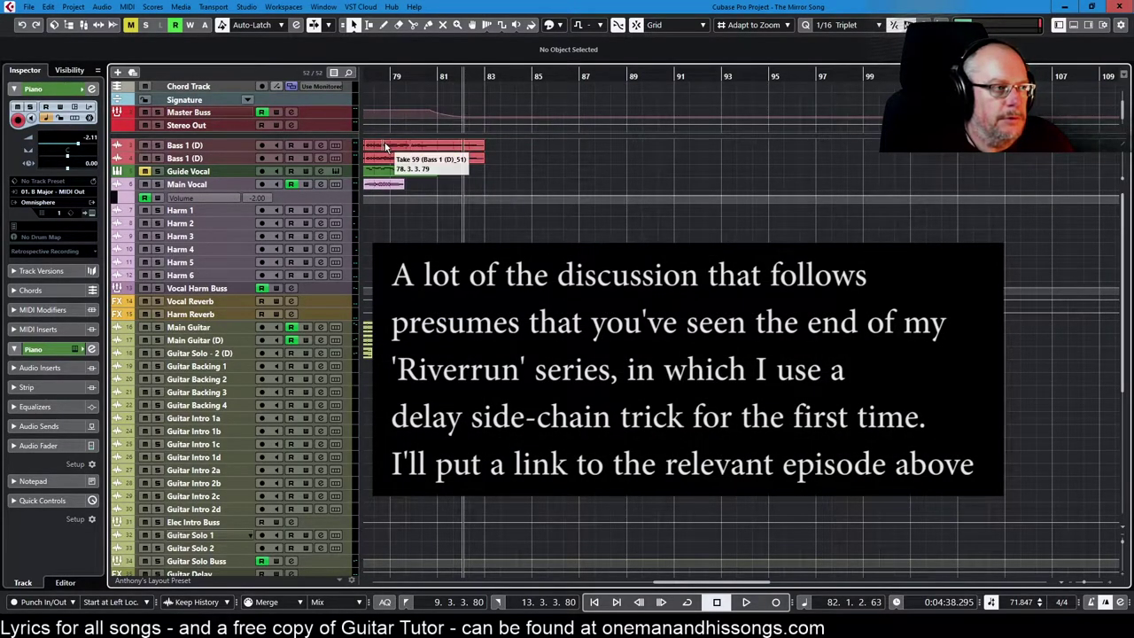
pyautogui.moveTo(390, 134); pyautogui.dragTo(390, 133)
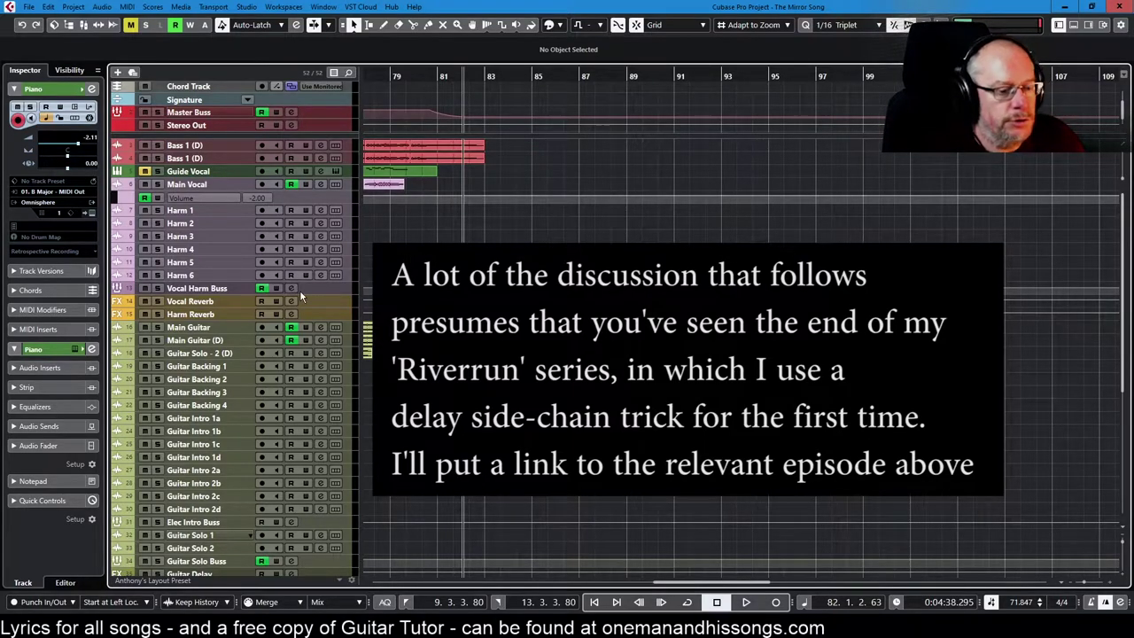
pyautogui.press('Home')
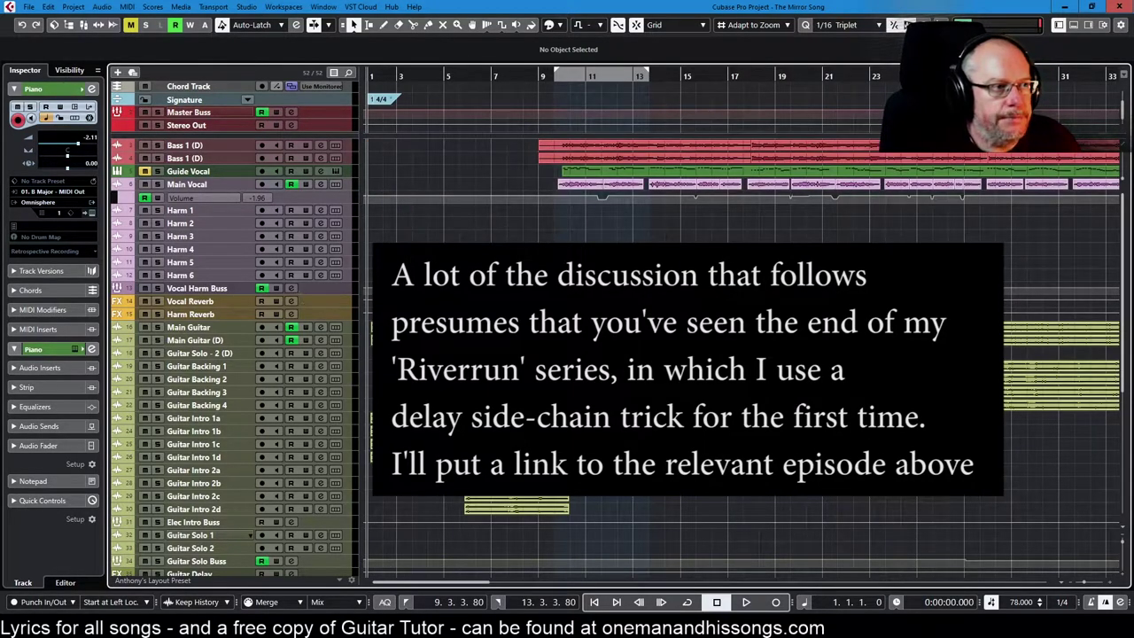
pyautogui.press('KP_1')
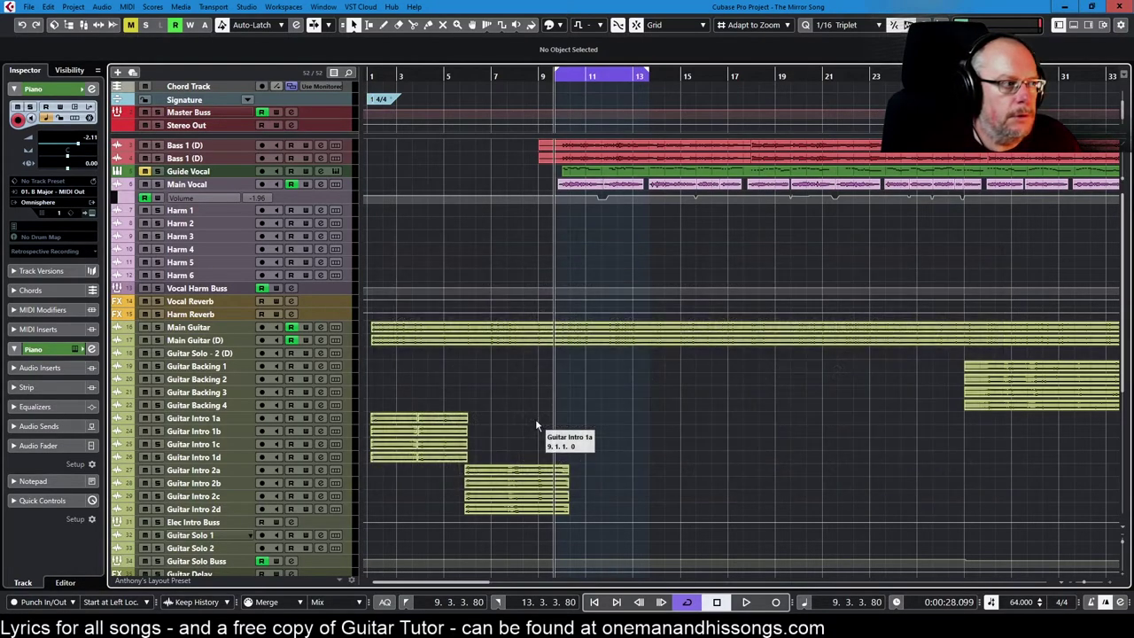
# Restart playback and open the Vocal Reverb channel settings
pyautogui.click(160, 186)
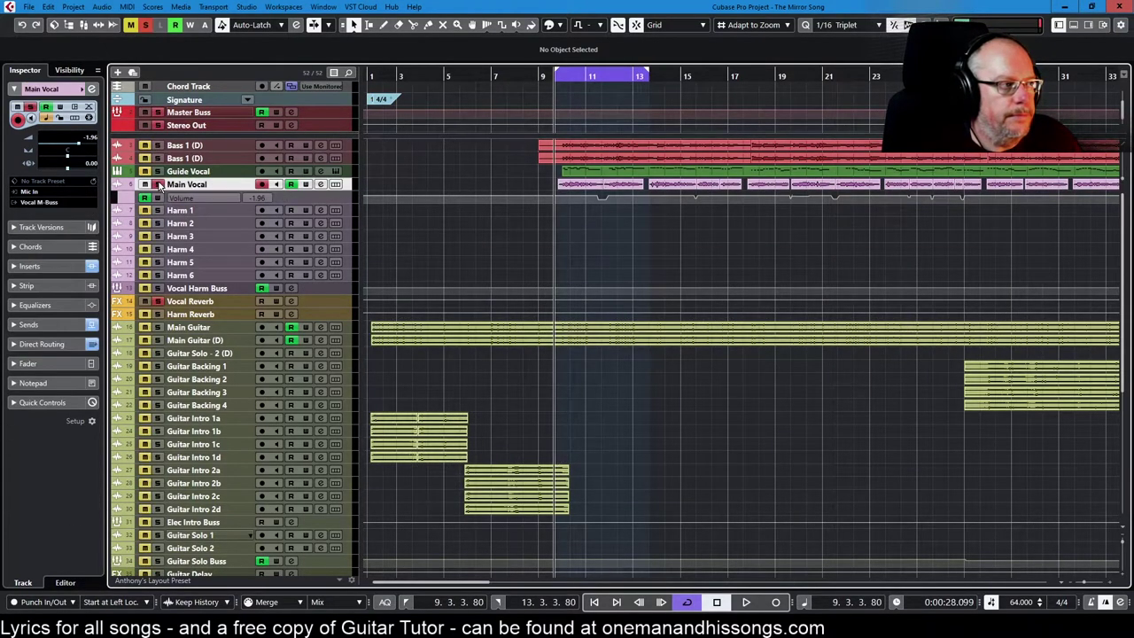
pyautogui.press('space')
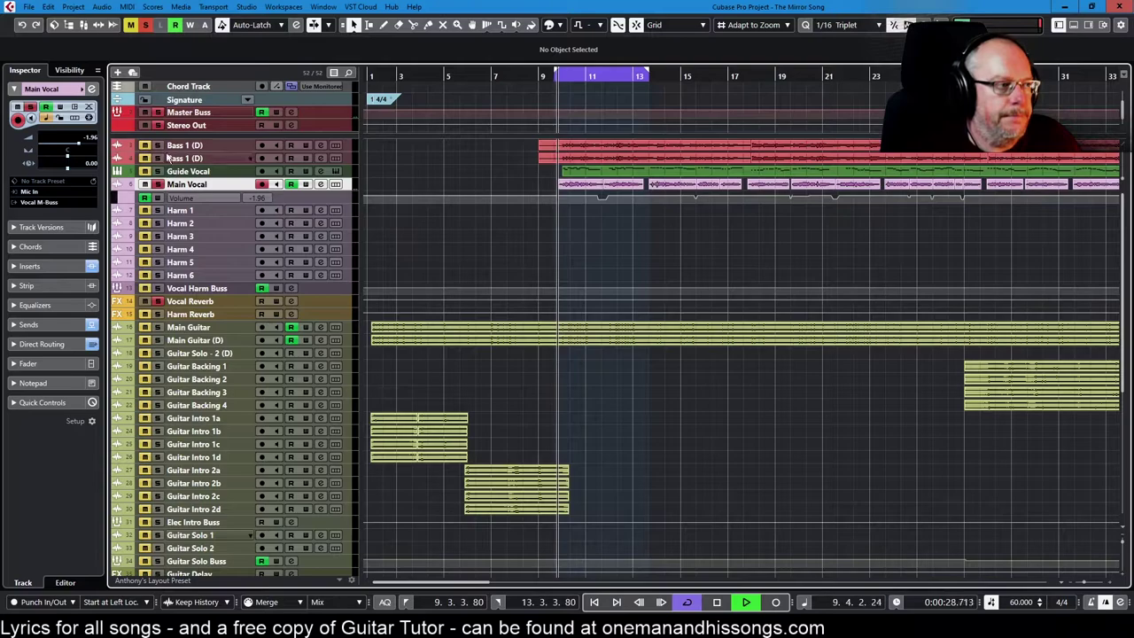
pyautogui.click(237, 302)
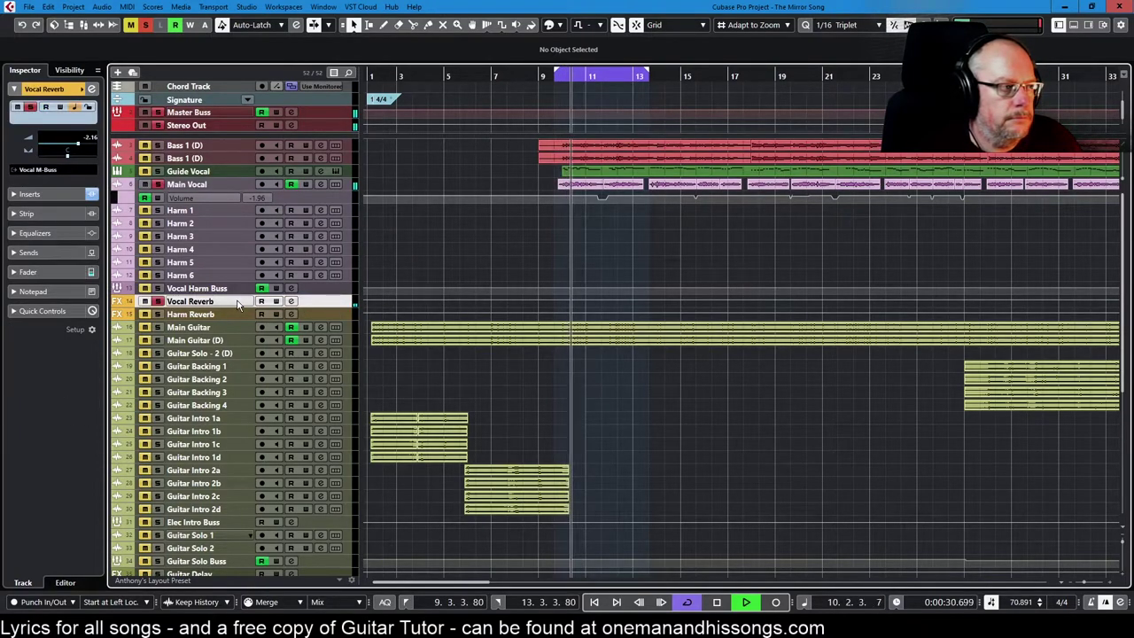
pyautogui.click(292, 302)
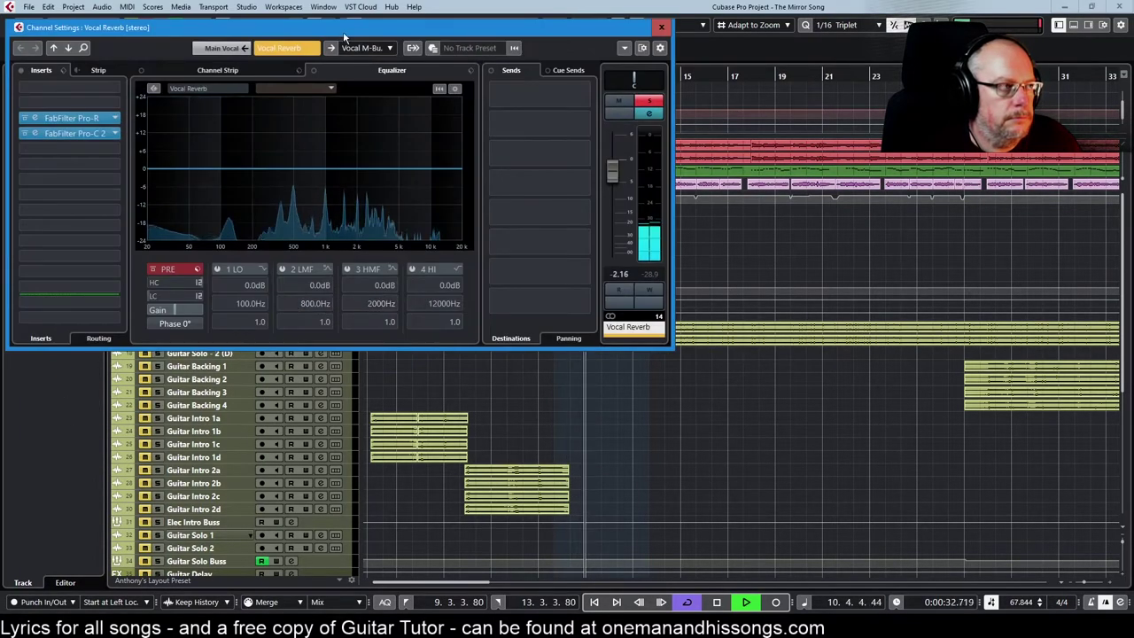
pyautogui.press('Escape')
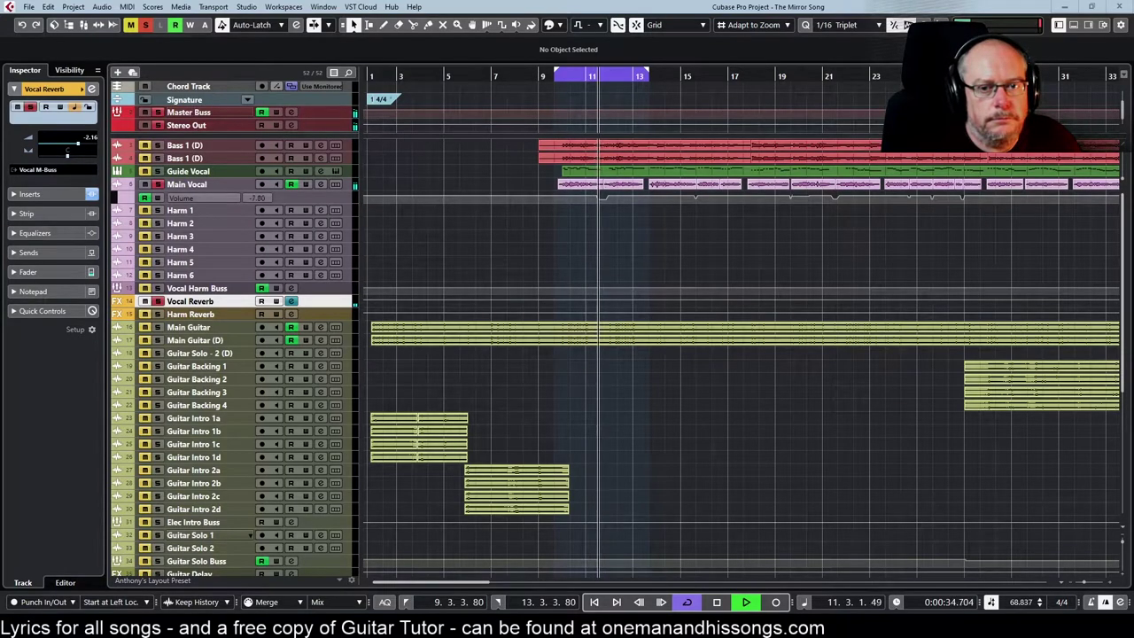
# Open Vocal Reverb's FabFilter Pro-C 2 compressor editor, then stop playback to review it
pyautogui.press('e')
pyautogui.moveTo(658, 125); pyautogui.dragTo(169, 37)
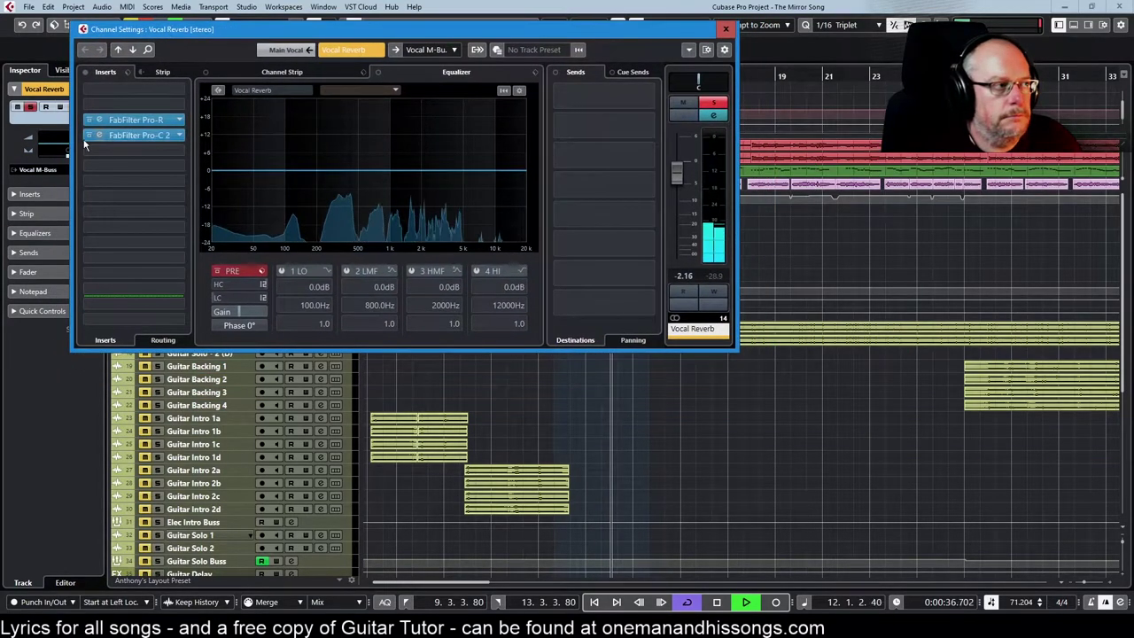
pyautogui.click(139, 135)
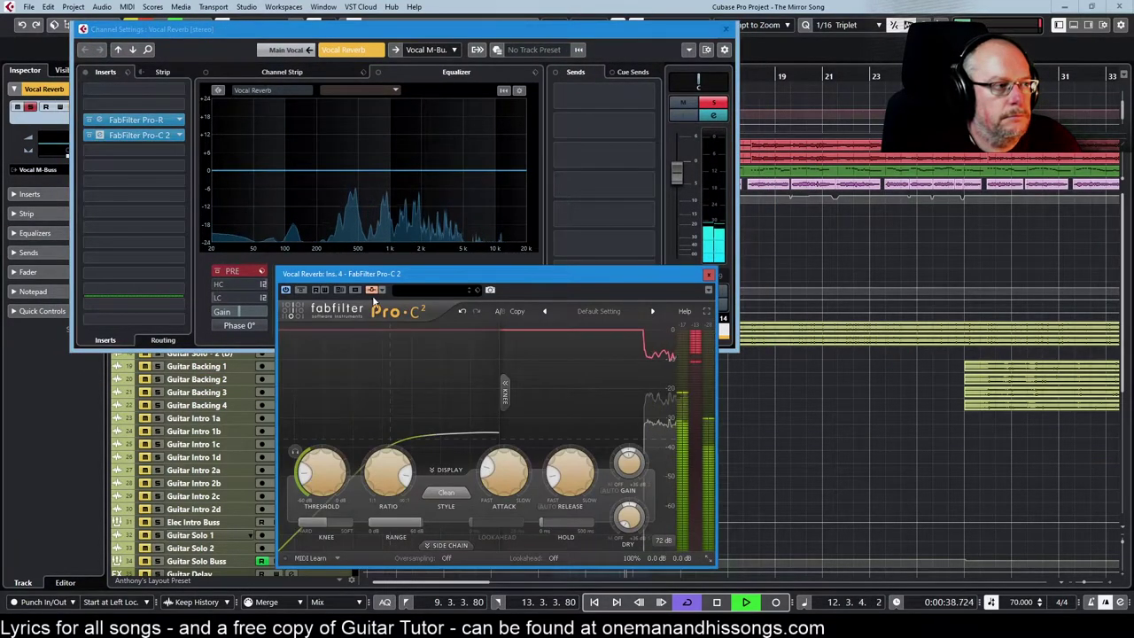
pyautogui.moveTo(381, 277); pyautogui.dragTo(420, 283)
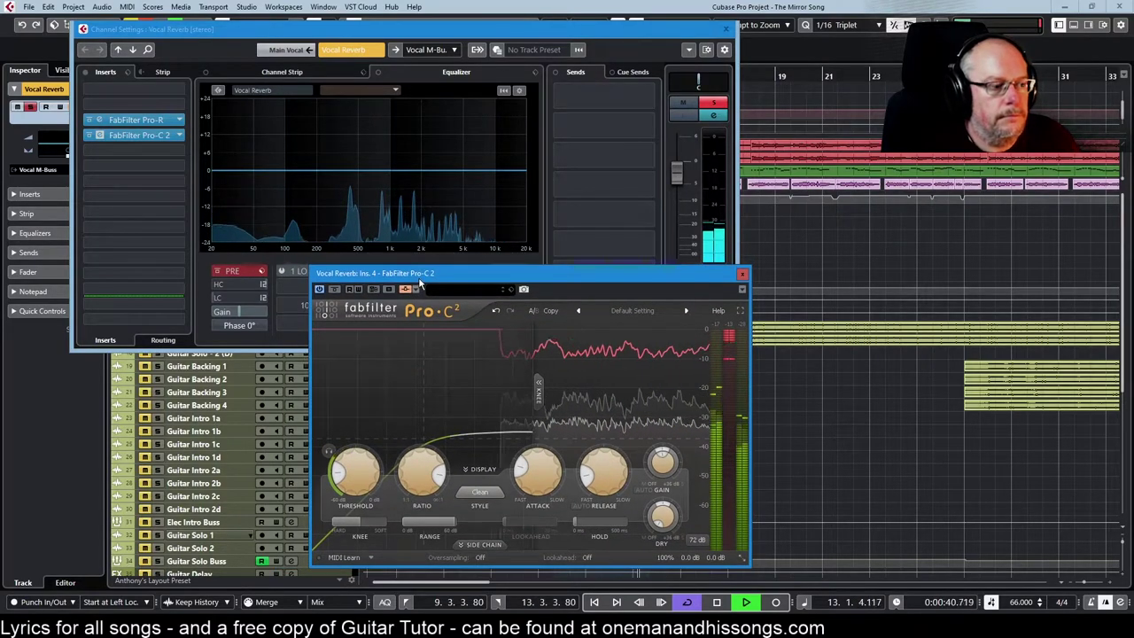
pyautogui.press('space')
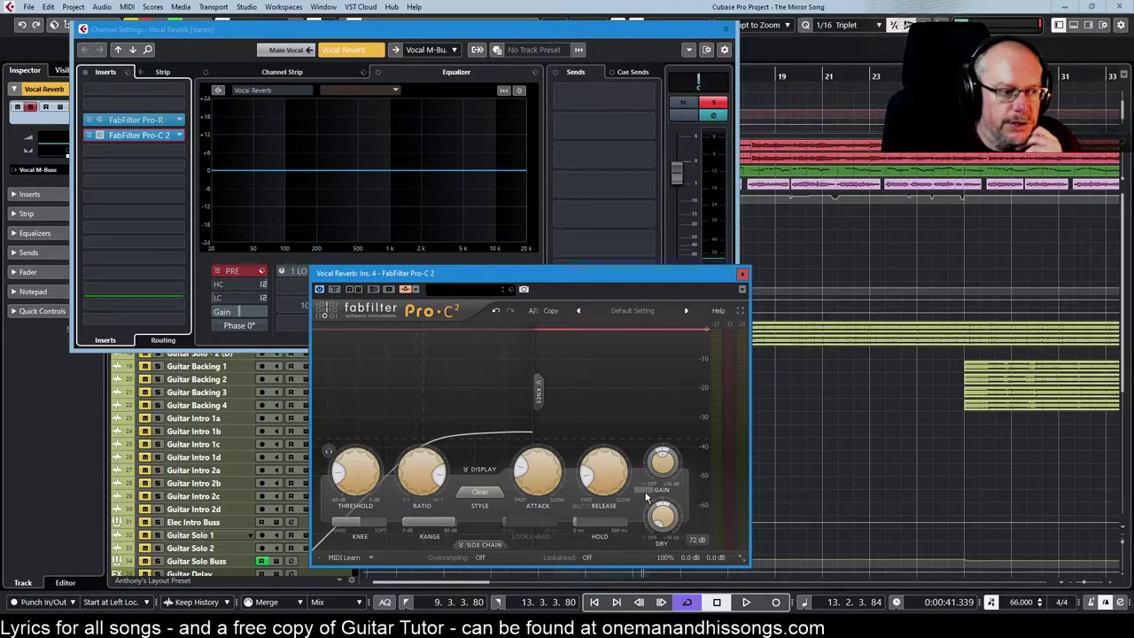
pyautogui.moveTo(646, 498)
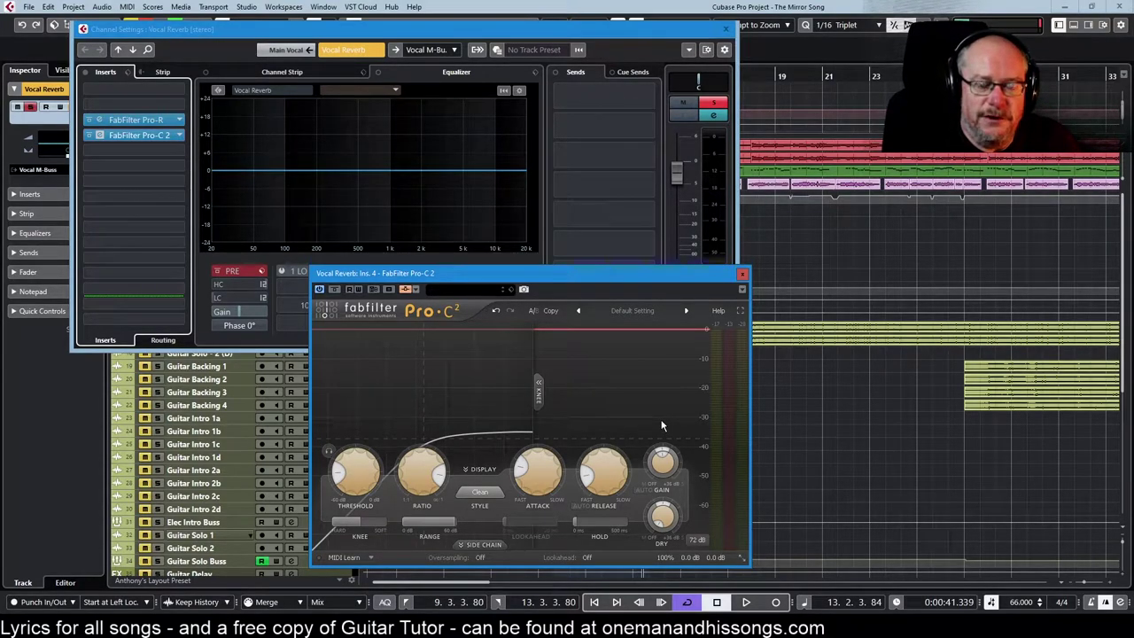
pyautogui.moveTo(662, 468)
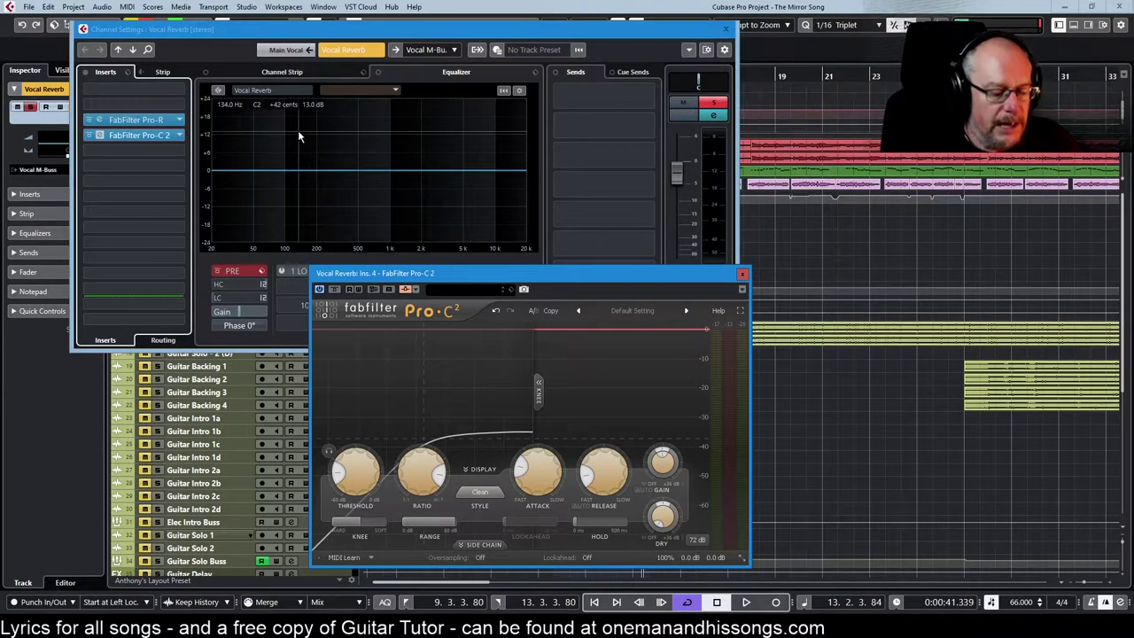
pyautogui.press('space')
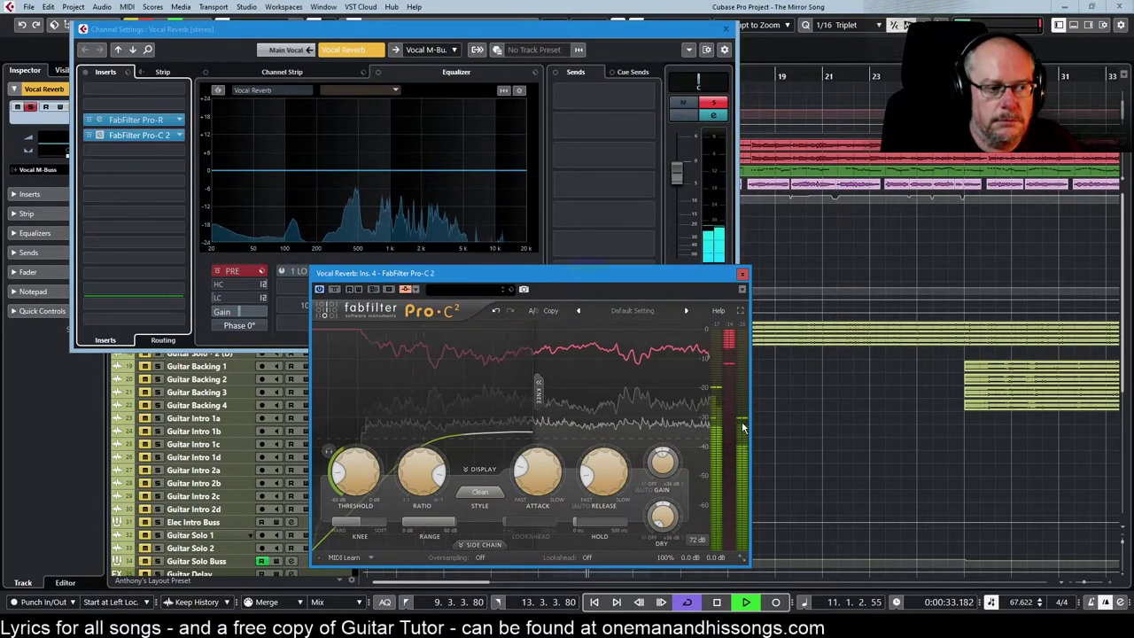
pyautogui.moveTo(743, 429)
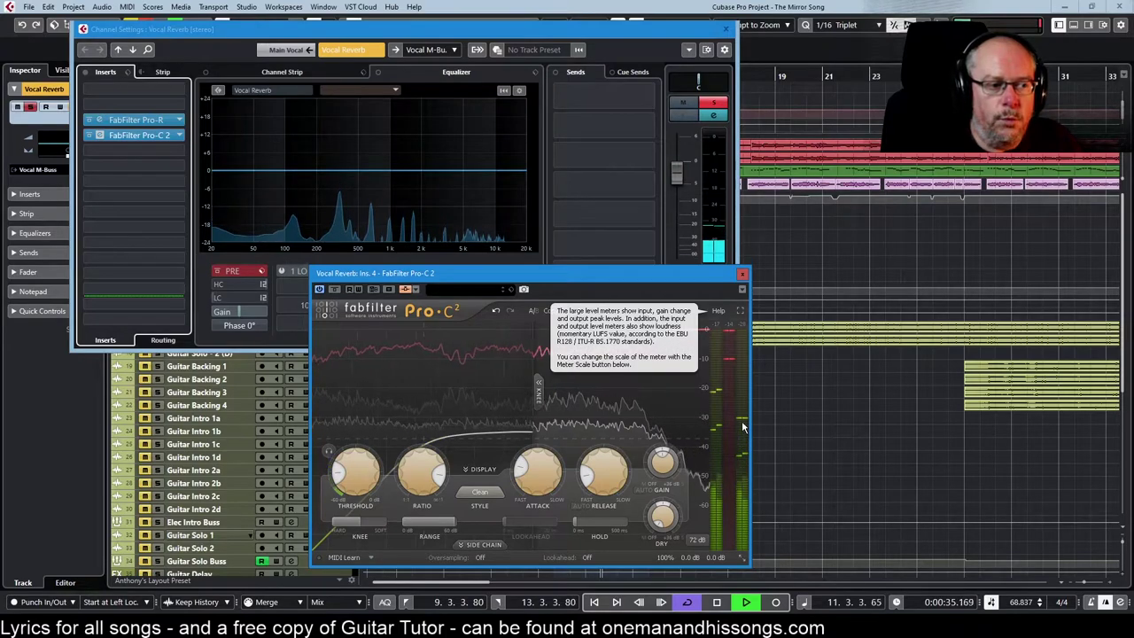
pyautogui.press('space')
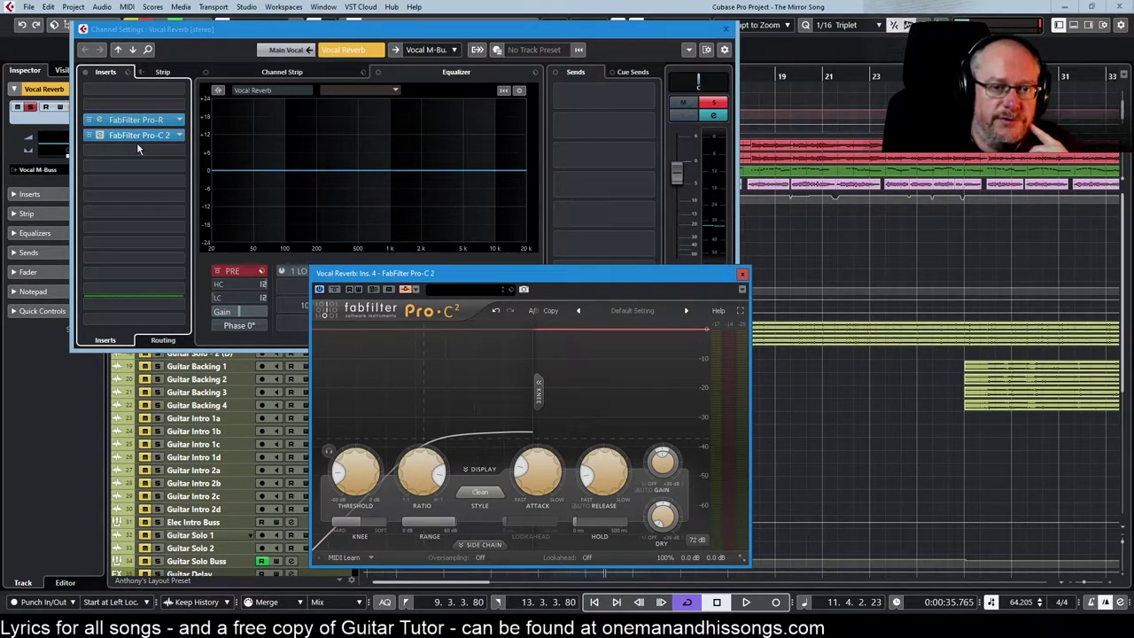
pyautogui.press('space')
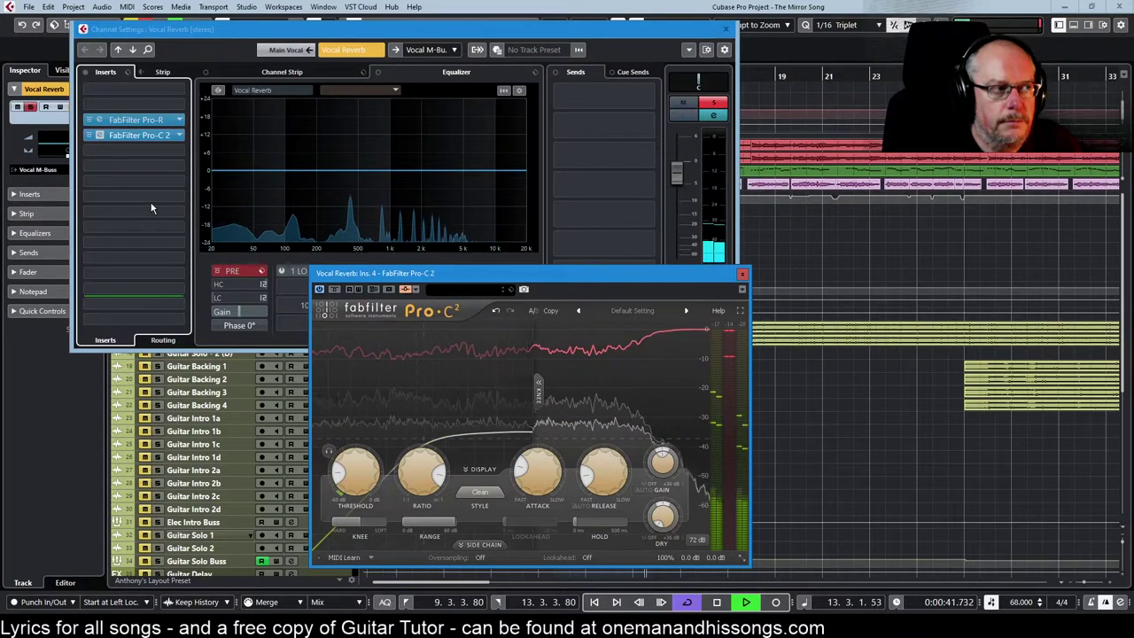
pyautogui.press('space')
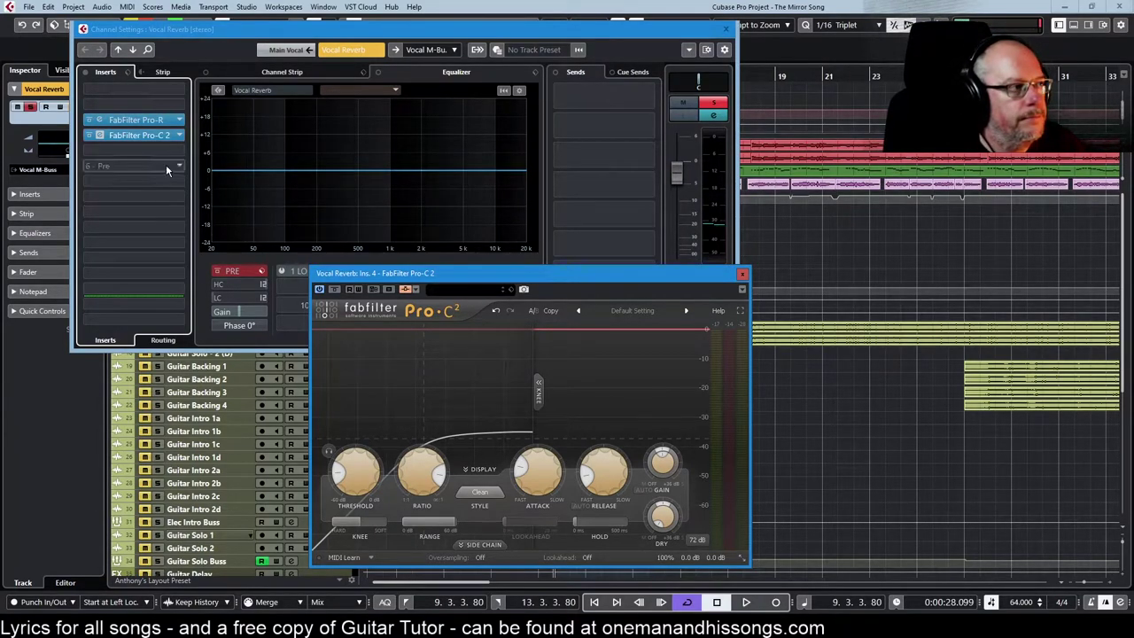
pyautogui.moveTo(152, 139); pyautogui.dragTo(142, 106)
# Play back with Pro-C 2 ahead of Pro-R, then reopen the Vocal Reverb channel settings
pyautogui.press('space')
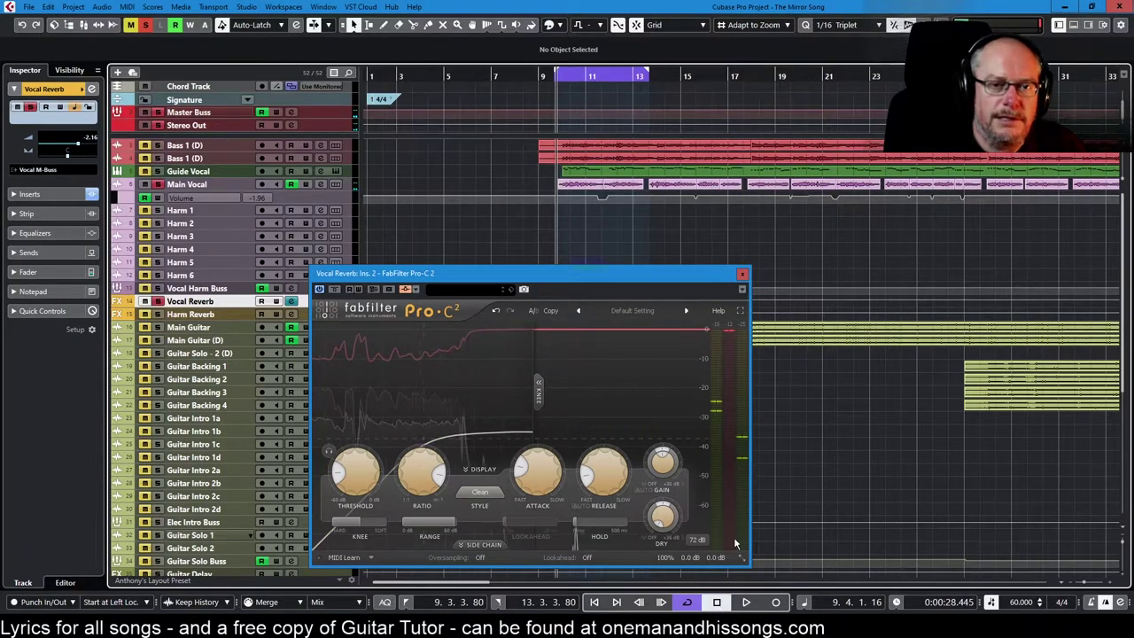
pyautogui.moveTo(734, 536)
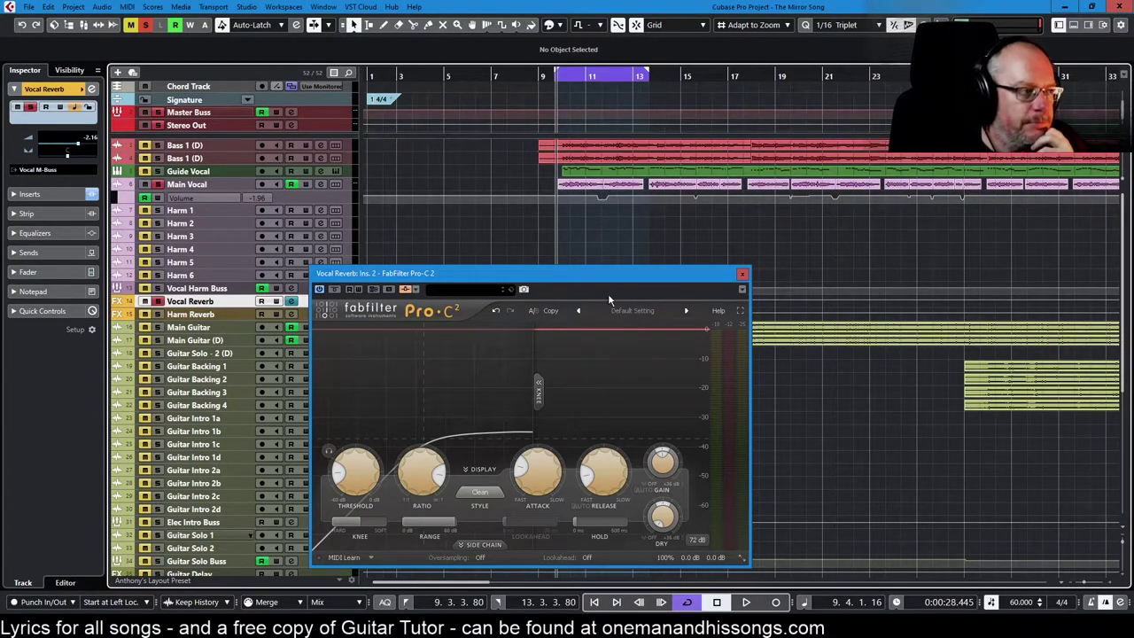
pyautogui.press('e')
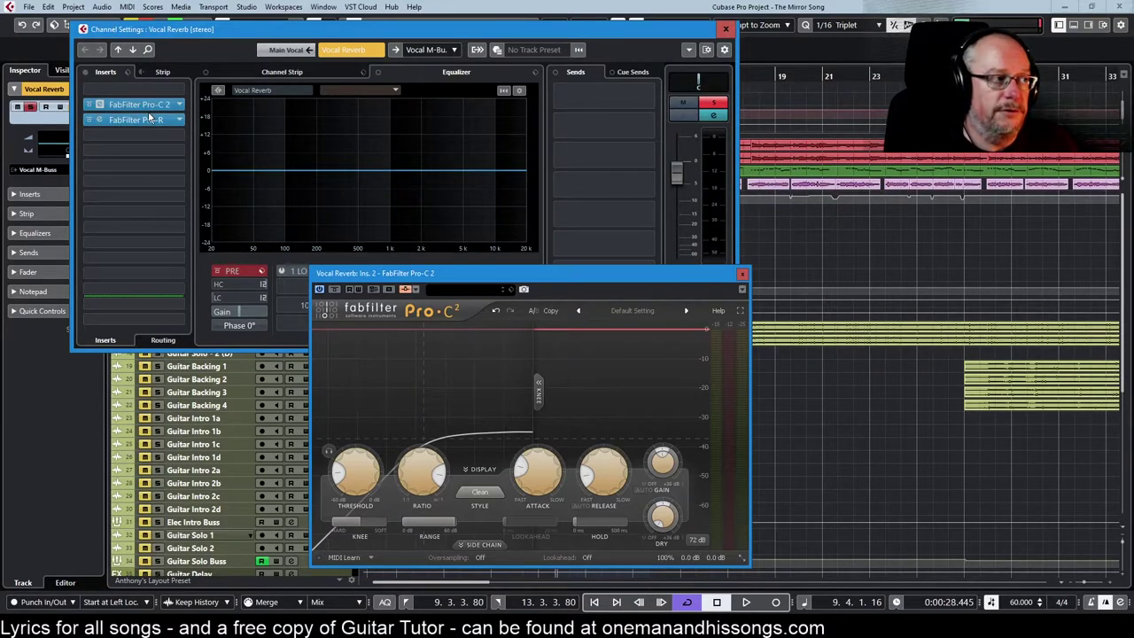
# Move Pro-C 2 back below Pro-R in the Vocal Reverb inserts and replay to compare
pyautogui.moveTo(132, 105); pyautogui.dragTo(124, 135)
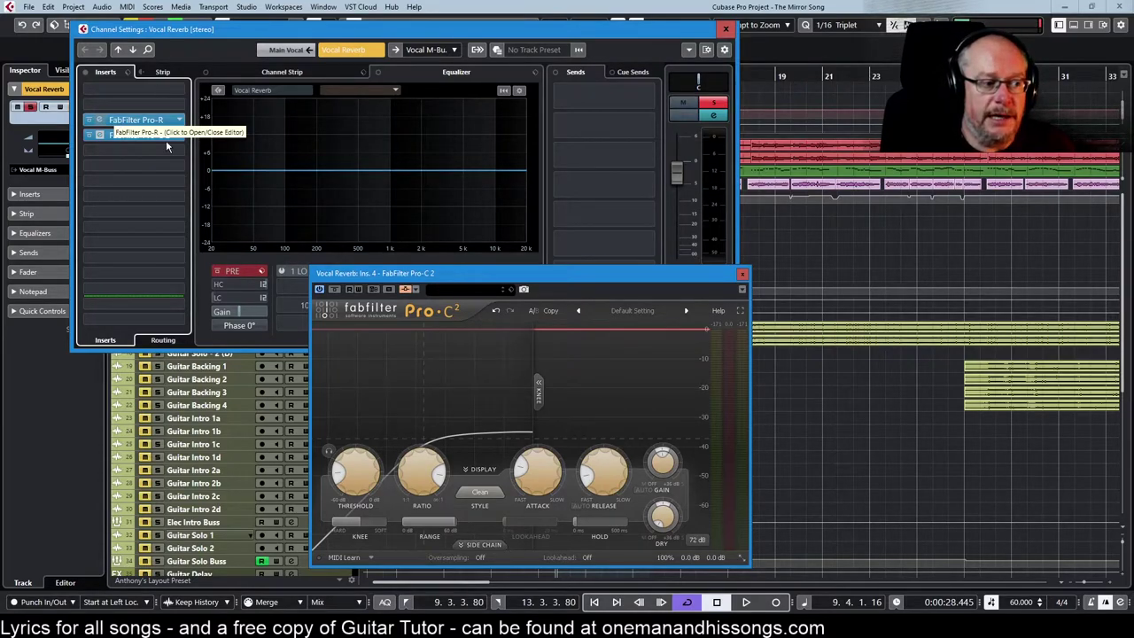
pyautogui.moveTo(603, 479)
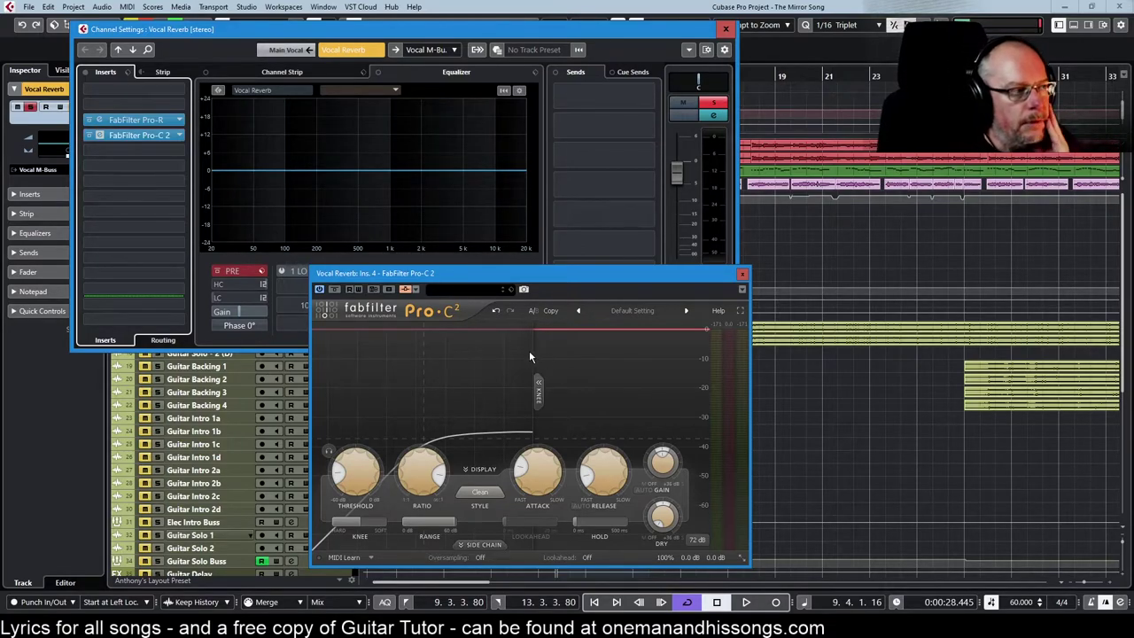
pyautogui.click(746, 601)
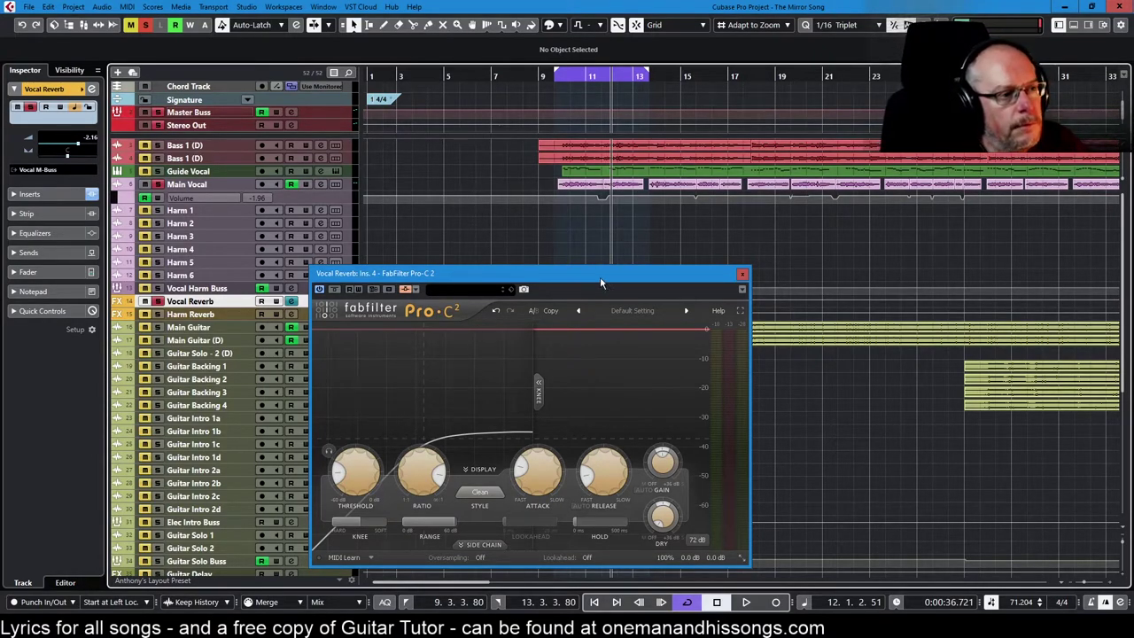
# Close the compressor editor, loop bars 50–53, and solo the reverb return during playback
pyautogui.click(743, 274)
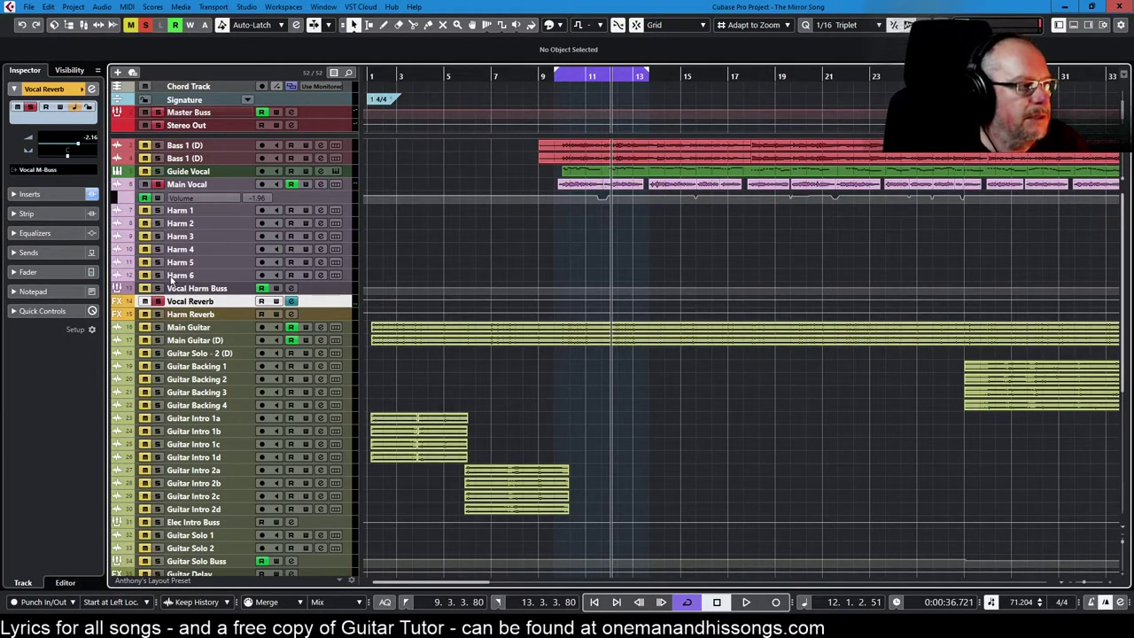
pyautogui.click(158, 303)
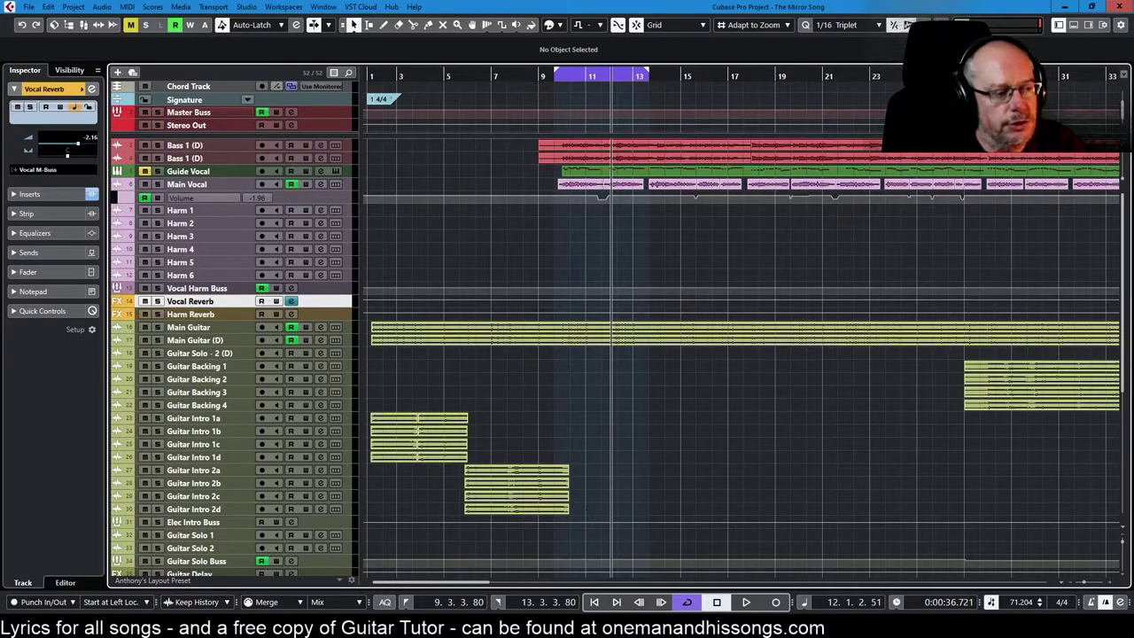
pyautogui.moveTo(460, 587); pyautogui.dragTo(580, 568)
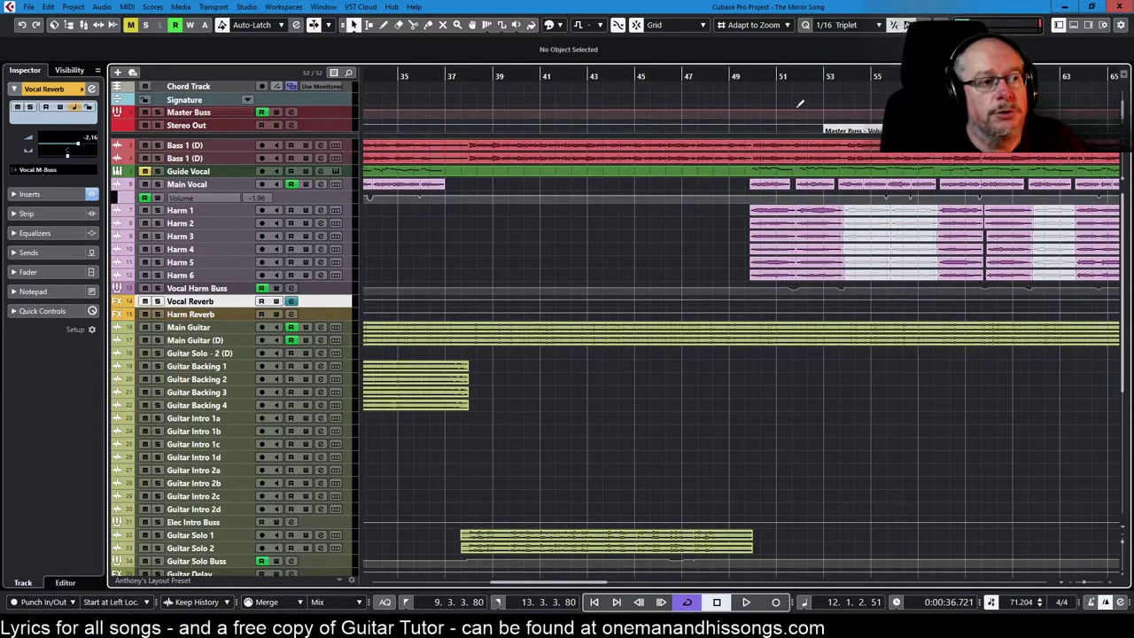
pyautogui.moveTo(754, 66); pyautogui.dragTo(793, 68)
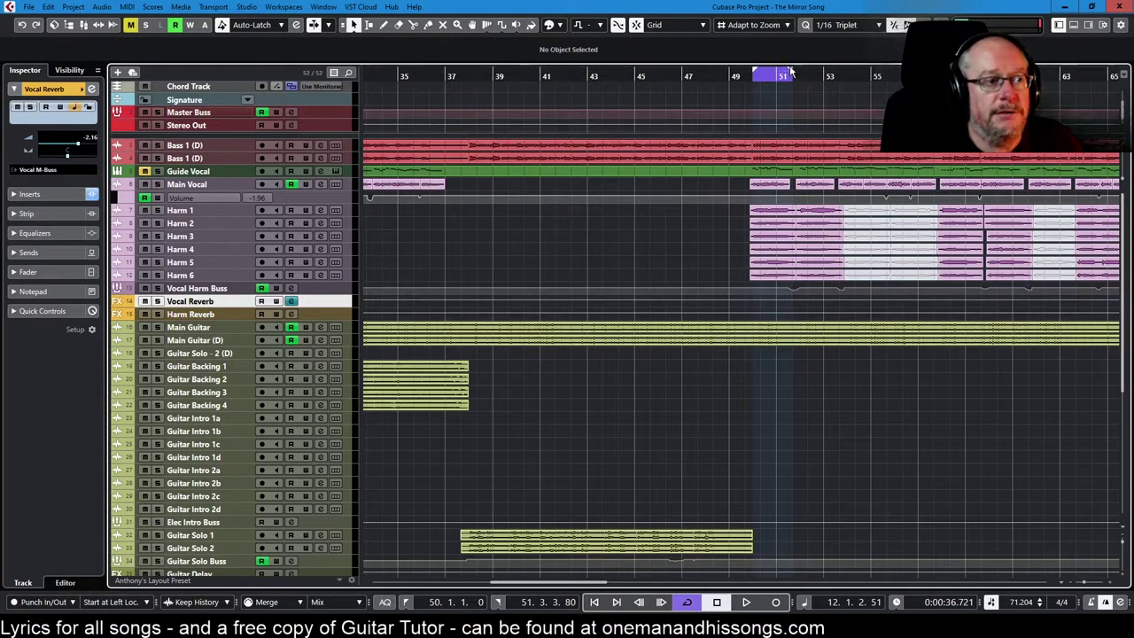
pyautogui.moveTo(789, 75); pyautogui.dragTo(822, 74)
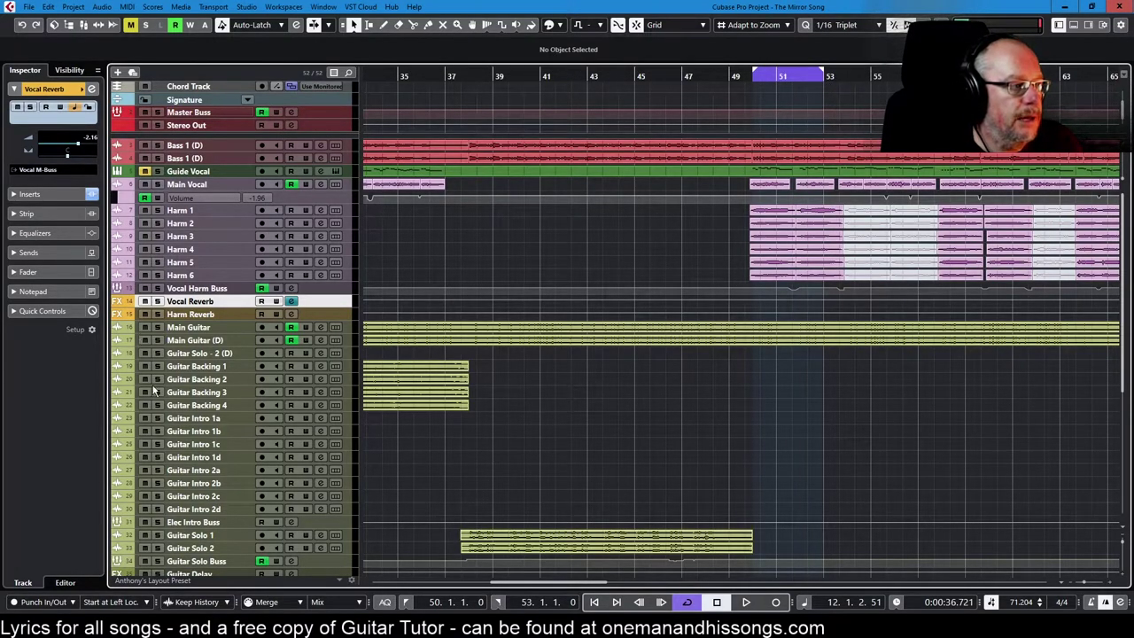
pyautogui.click(158, 301)
pyautogui.press('space')
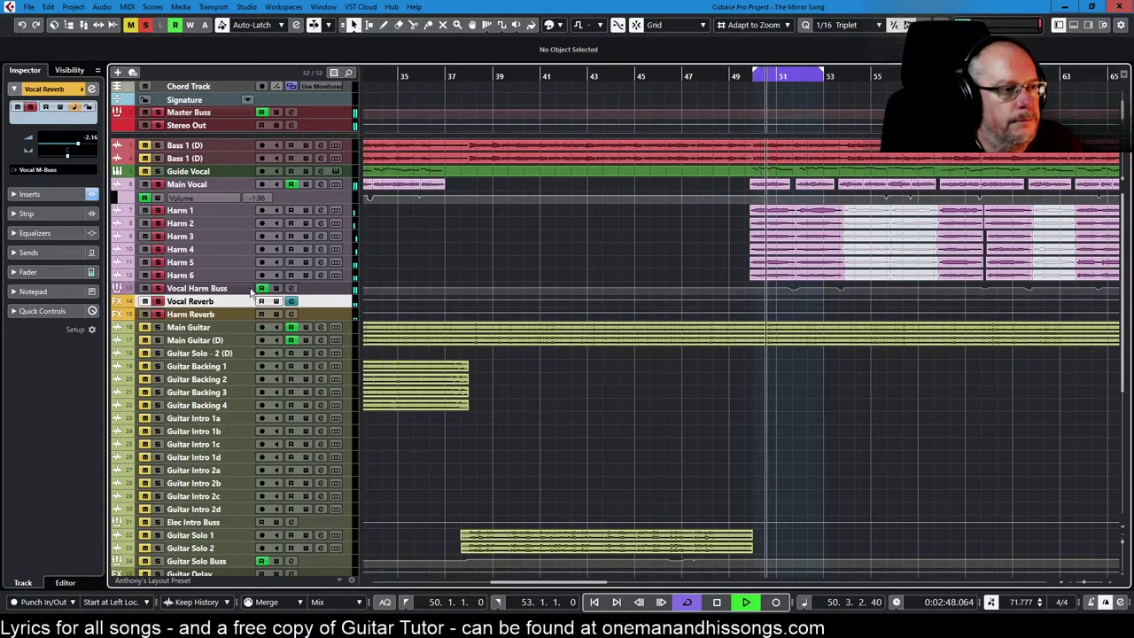
# Disable the cycle, stop playback, and open the Harm Reverb channel settings
pyautogui.press('KP_Divide')
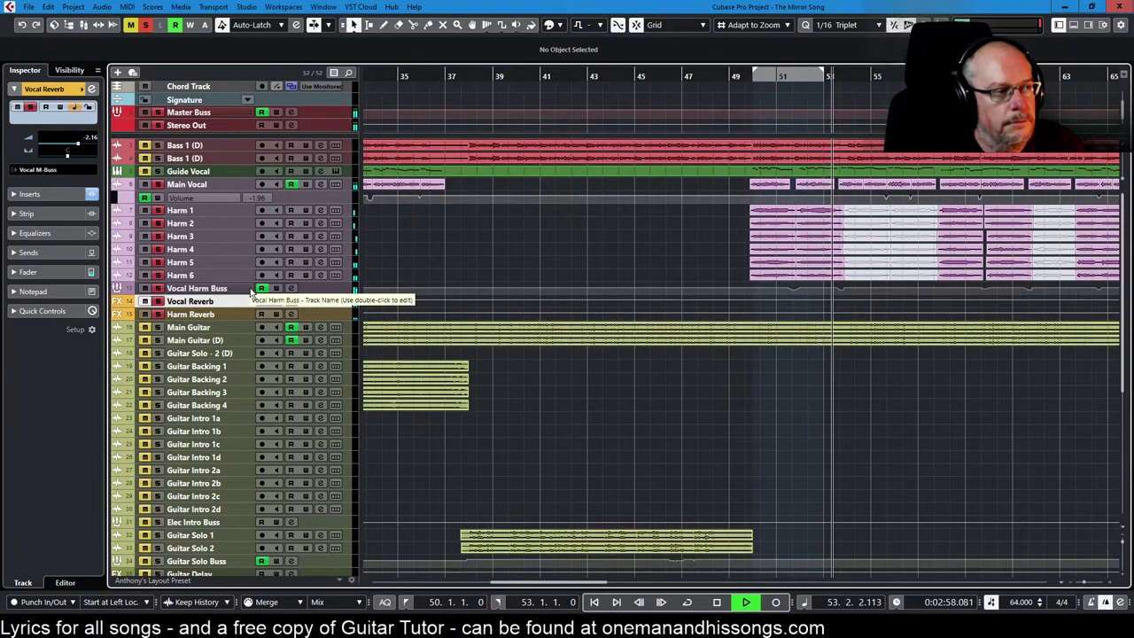
pyautogui.press('space')
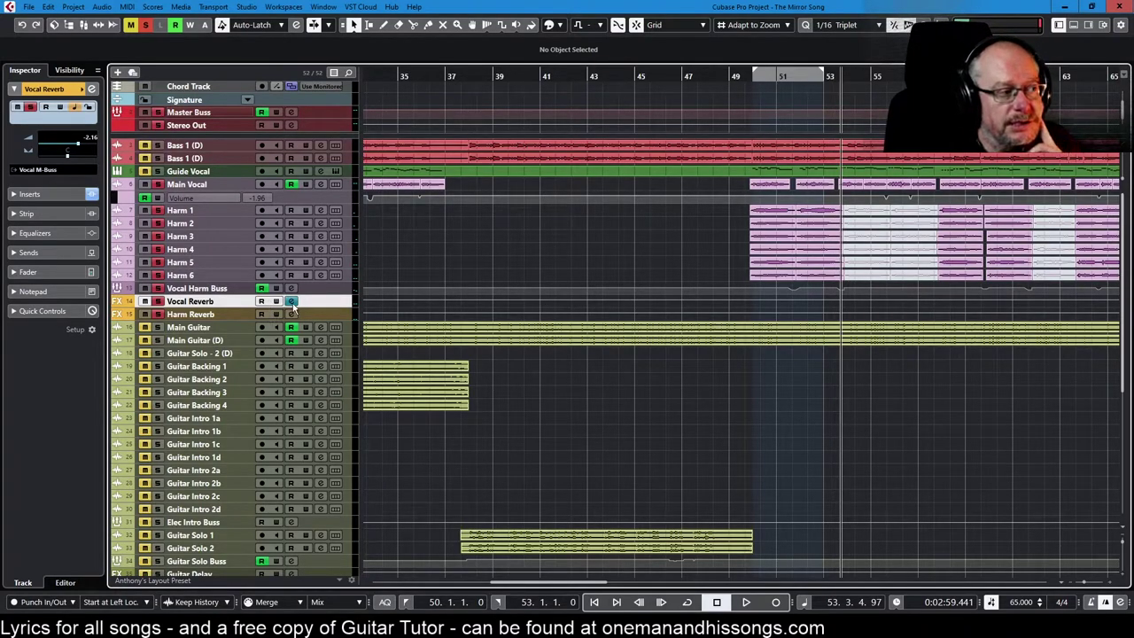
pyautogui.click(236, 316)
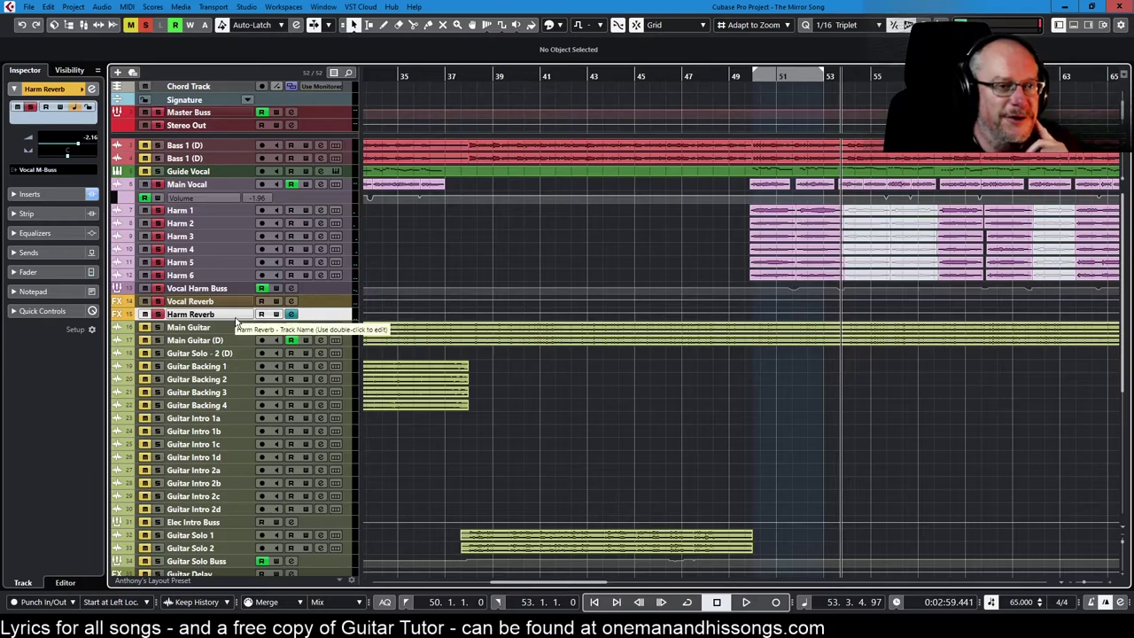
pyautogui.click(292, 314)
# Move the Channel Settings window aside and open Harm Reverb's Pro-C 2, showing its 45.7 ms release
pyautogui.moveTo(271, 36); pyautogui.dragTo(358, 177)
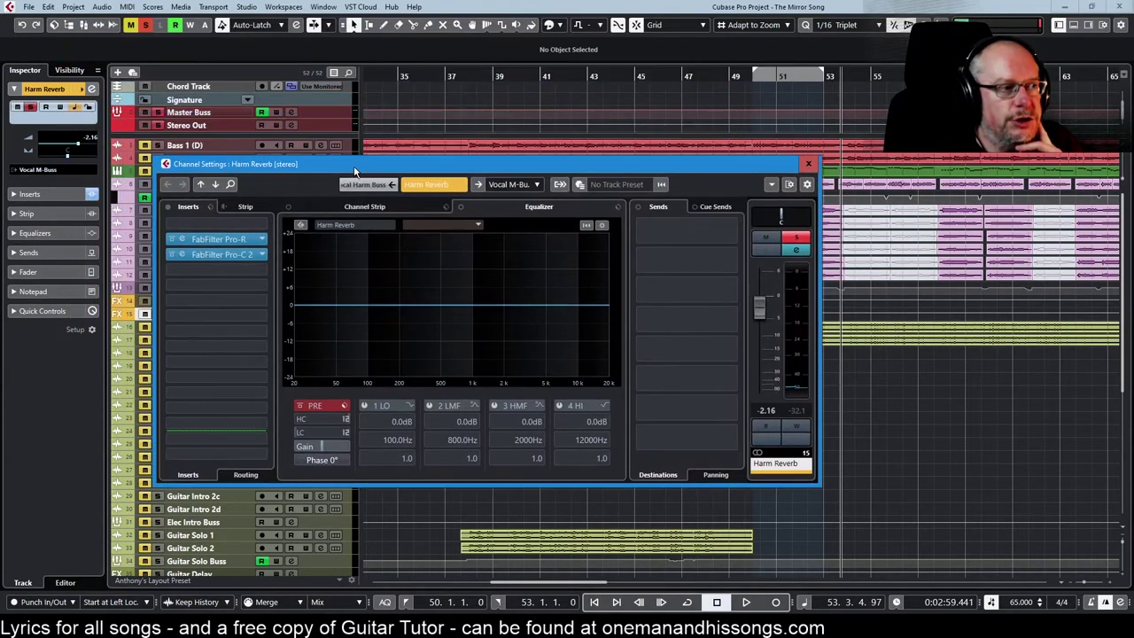
pyautogui.click(226, 255)
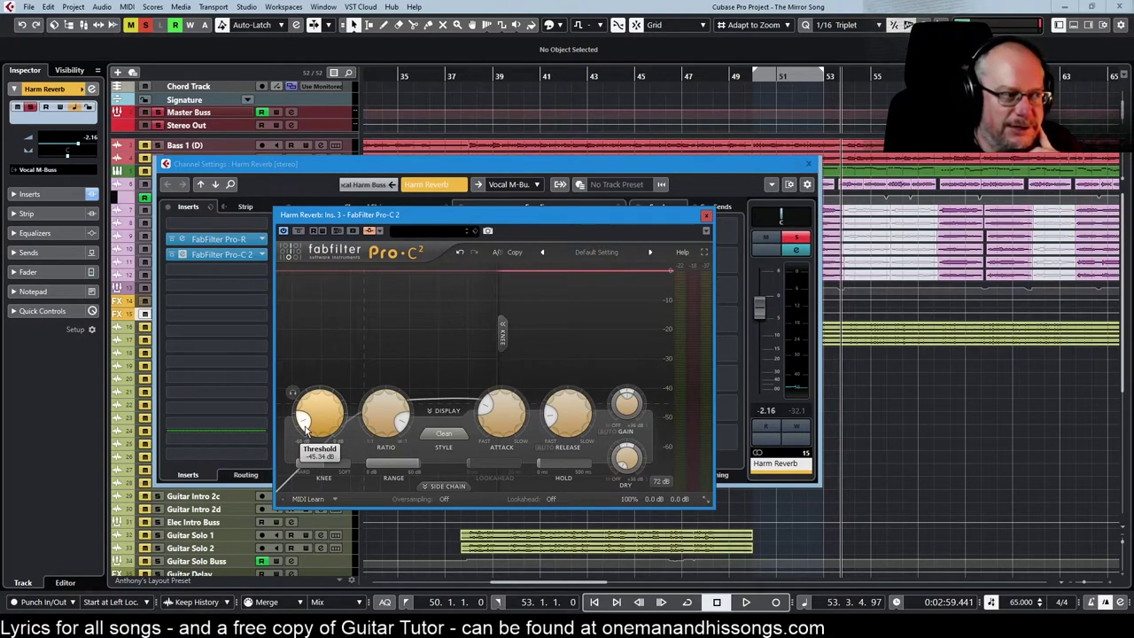
pyautogui.moveTo(405, 425)
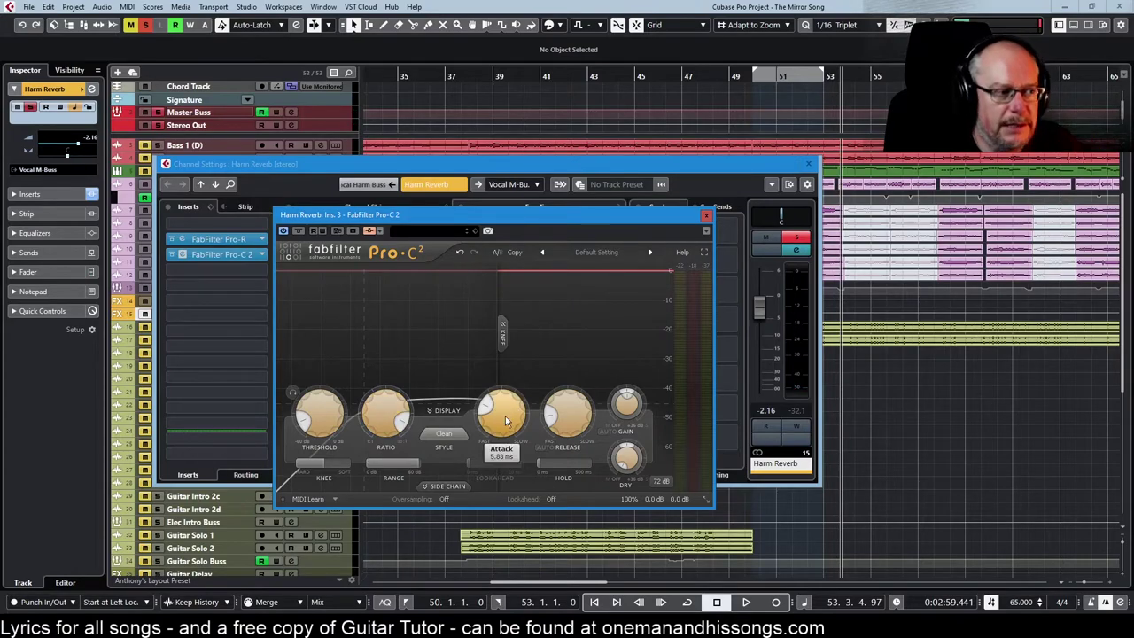
pyautogui.moveTo(550, 421)
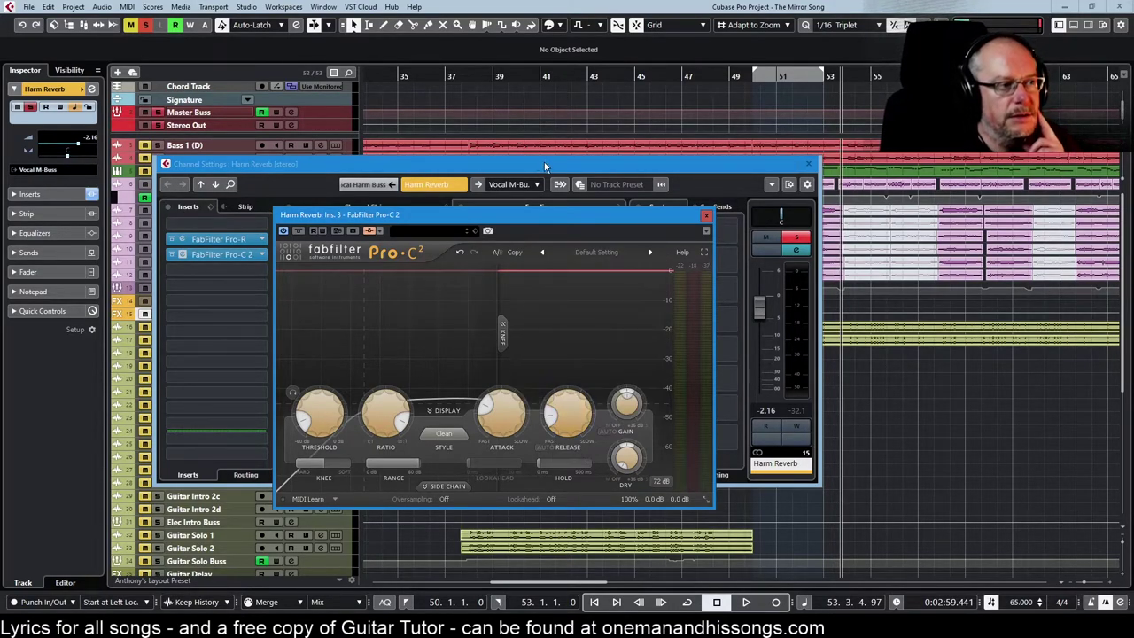
# Close the compressor windows and play the song from the start with Elec Intro Buss selected
pyautogui.click(706, 216)
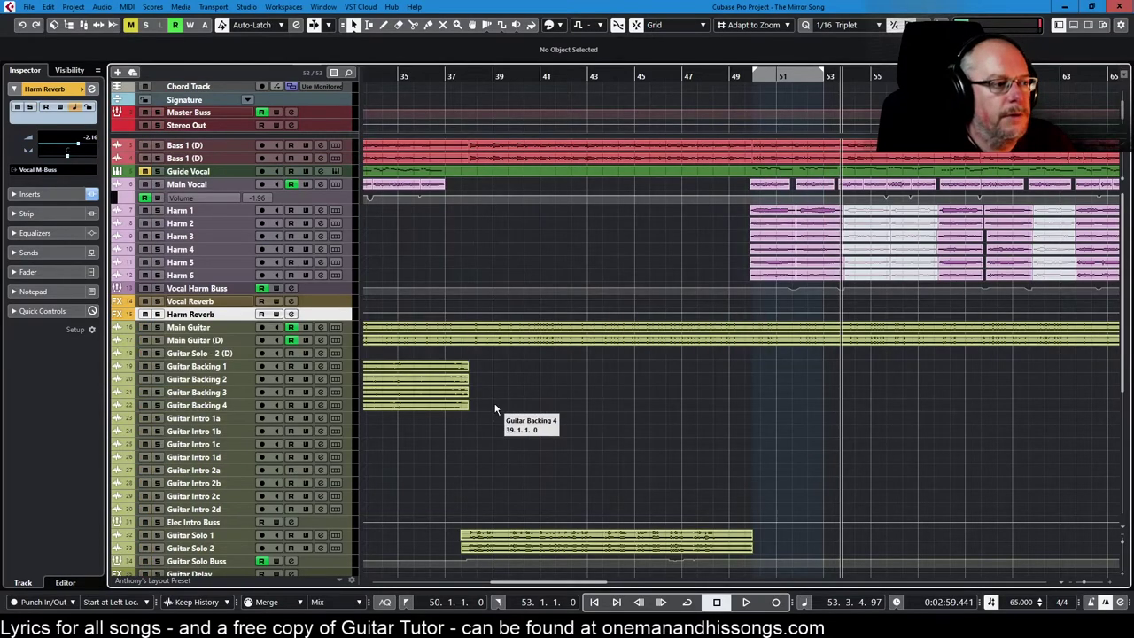
pyautogui.press('Home')
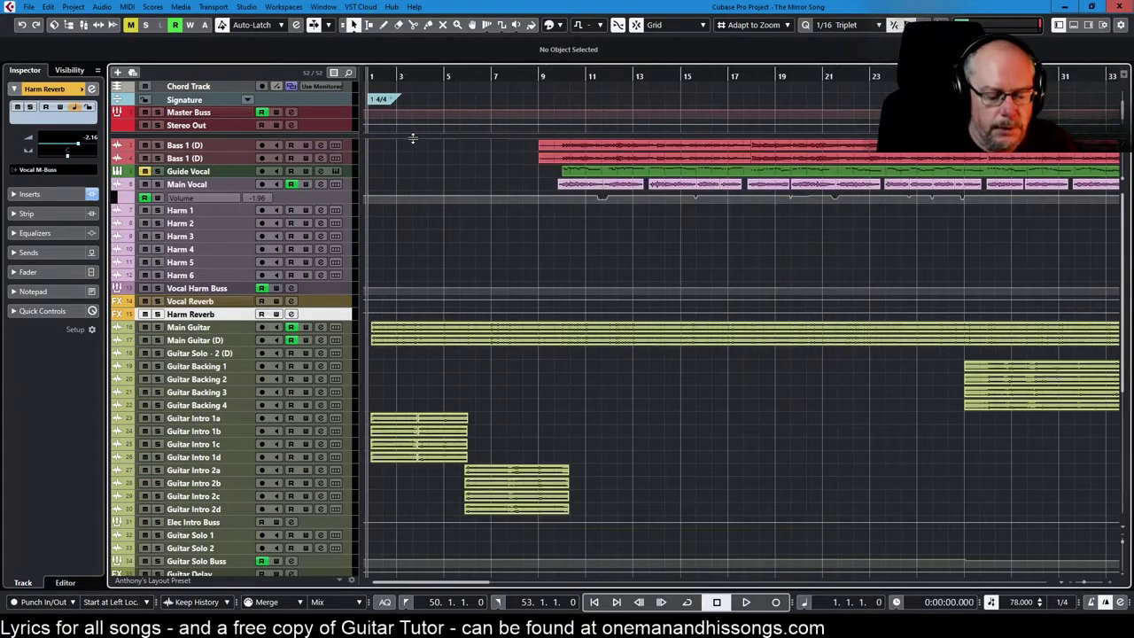
pyautogui.click(193, 521)
pyautogui.press('space')
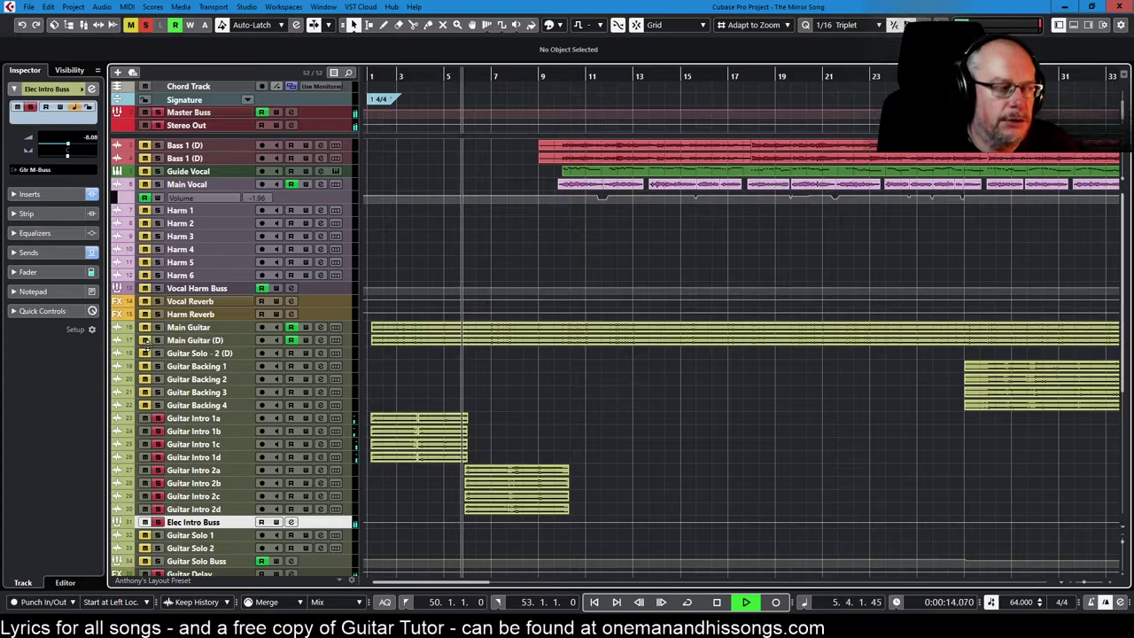
# Select Main Guitar (D) and then Elec Intro Buss while auditioning, stopping near bar 9
pyautogui.click(147, 341)
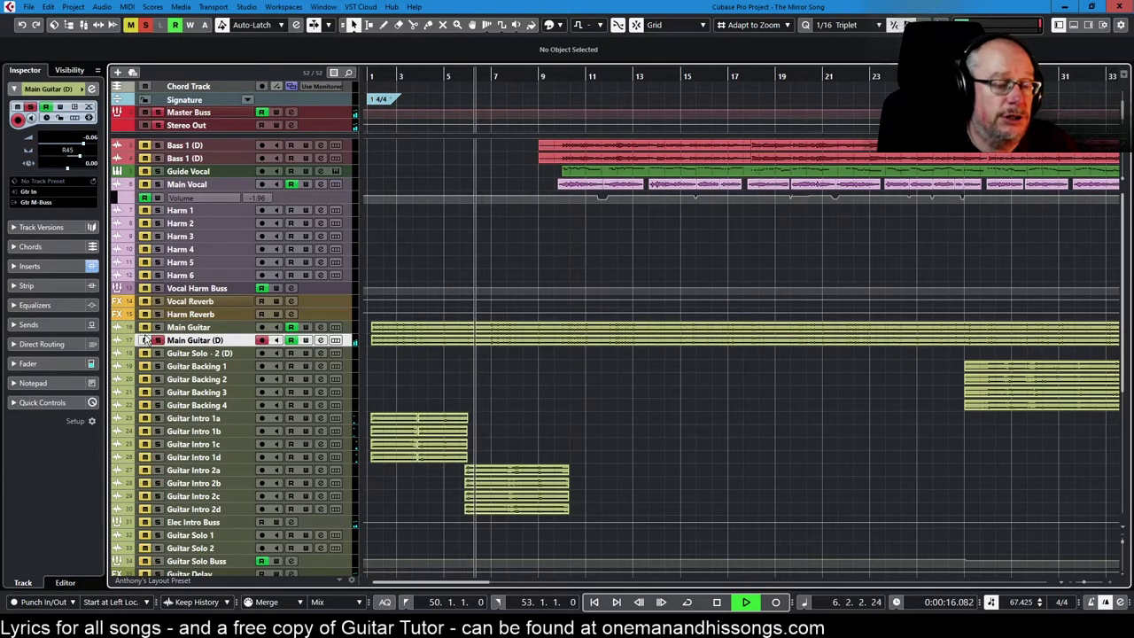
pyautogui.press('space')
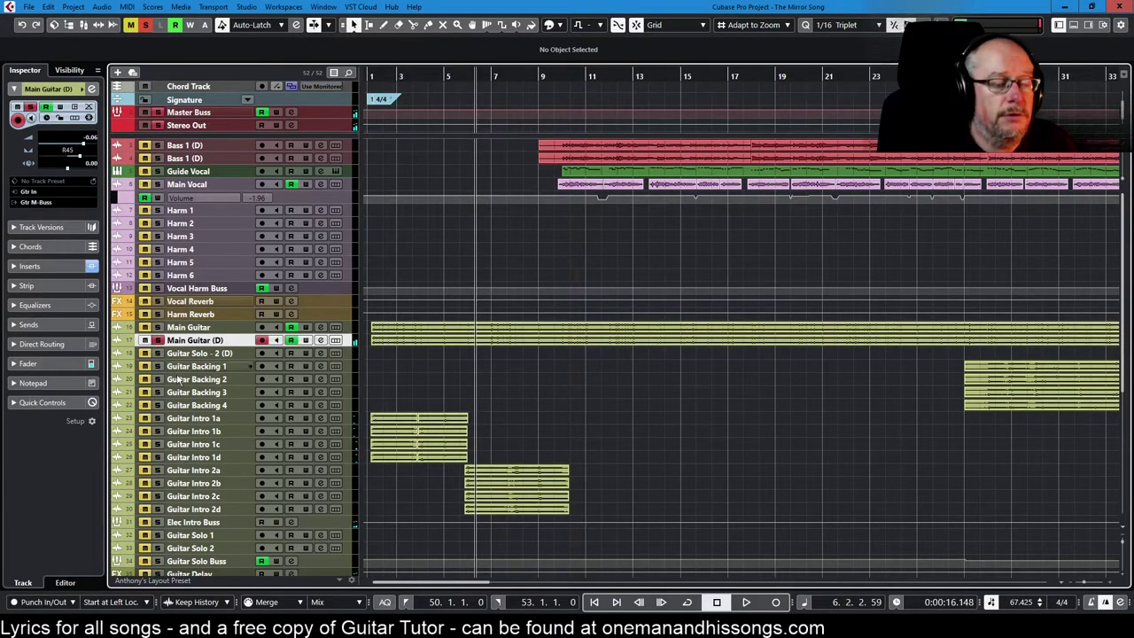
pyautogui.click(157, 525)
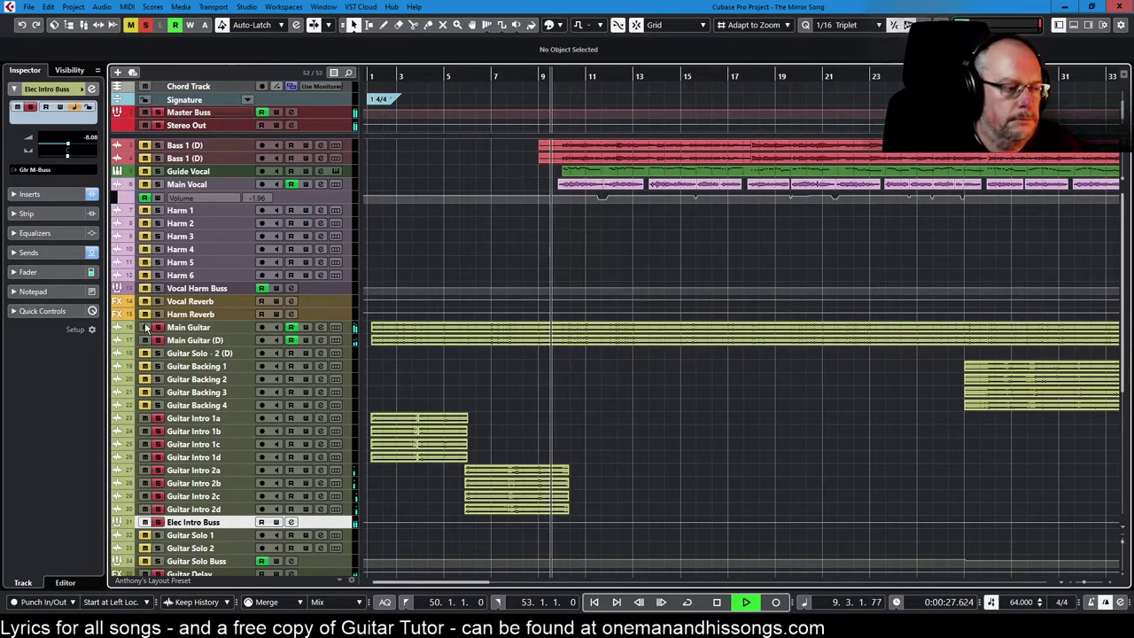
pyautogui.click(716, 603)
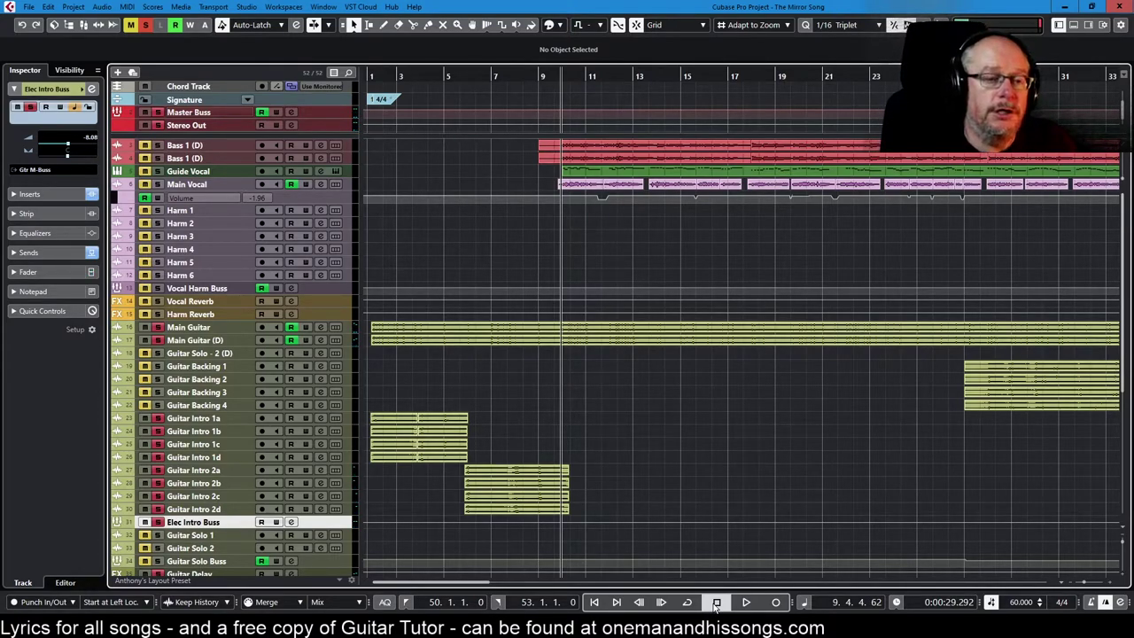
pyautogui.moveTo(628, 637)
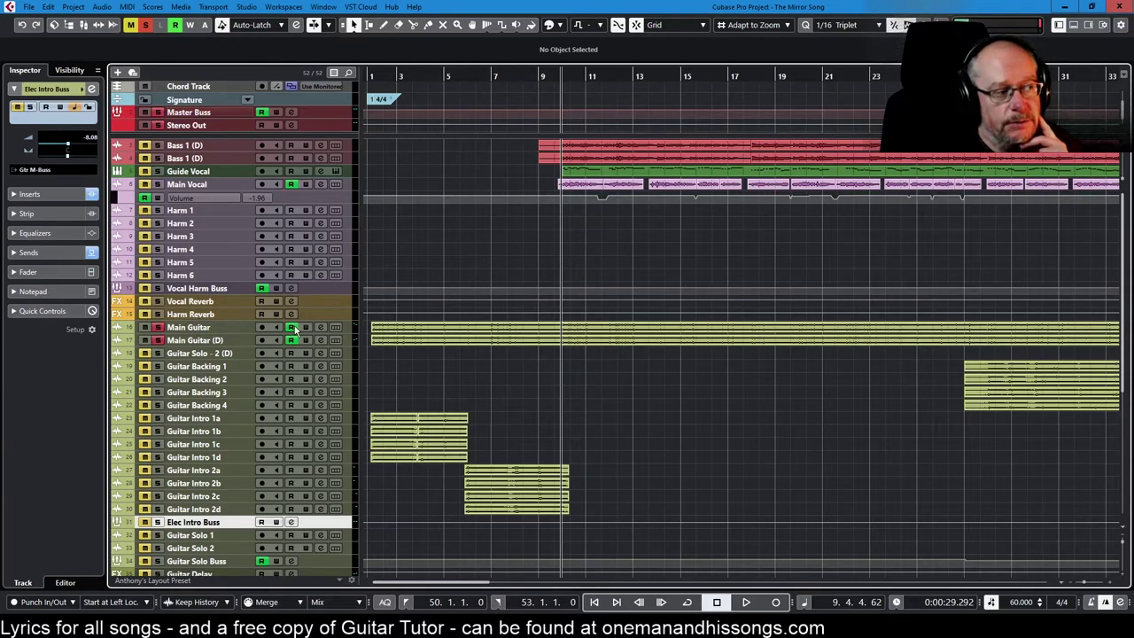
# Compare the Pro-Q 3 EQs on Main Guitar and Main Guitar (D), then resume playback with the lower zone shown
pyautogui.click(320, 326)
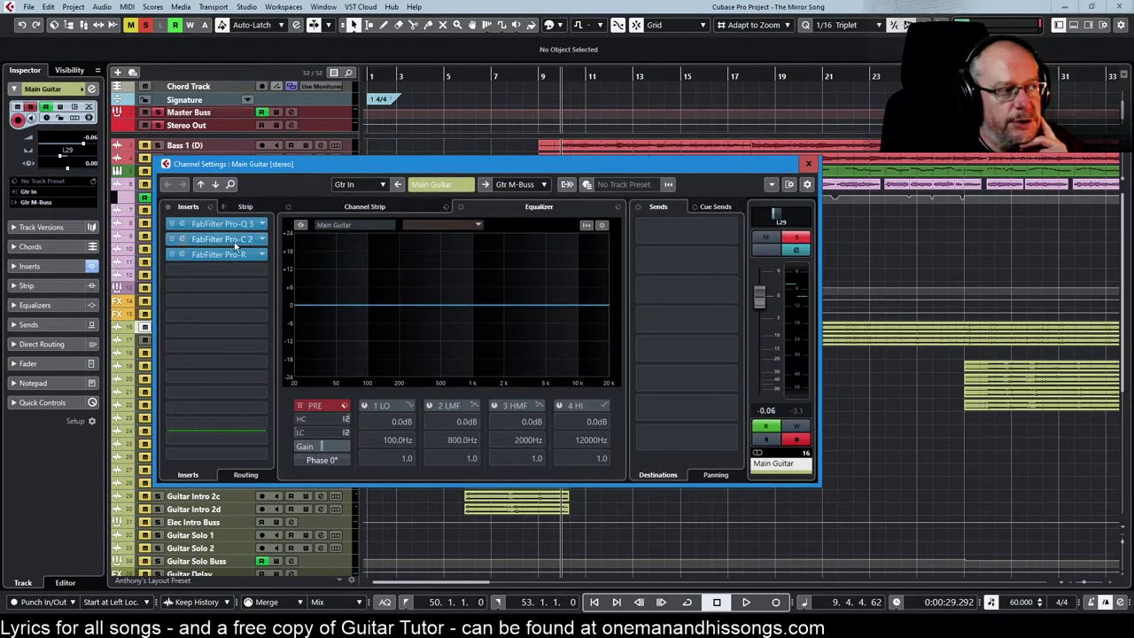
pyautogui.click(234, 226)
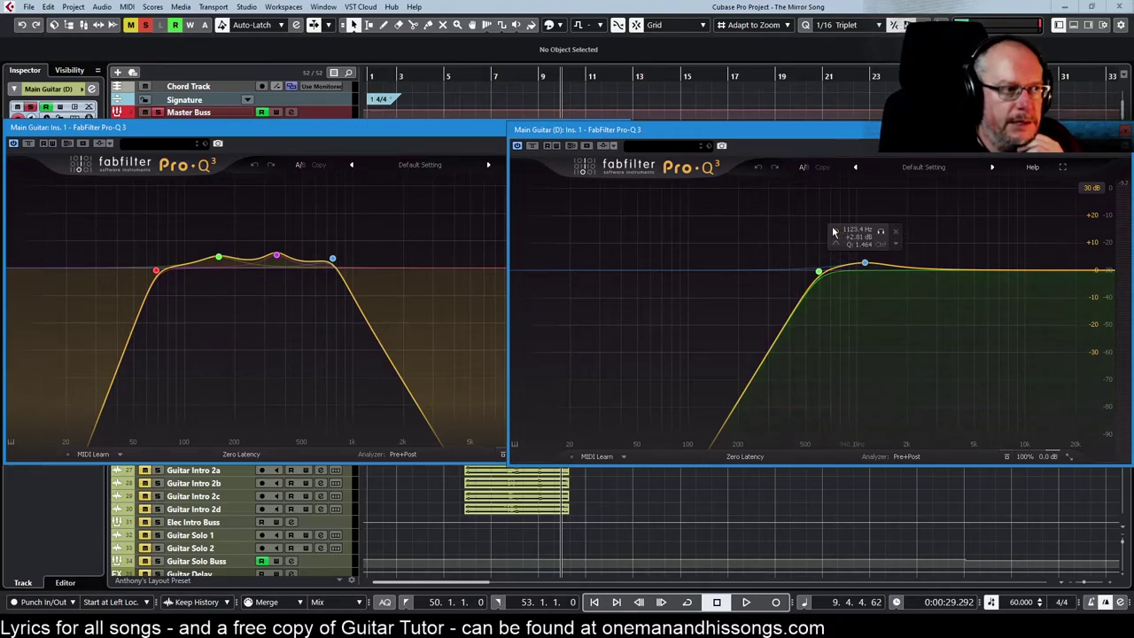
pyautogui.click(1125, 130)
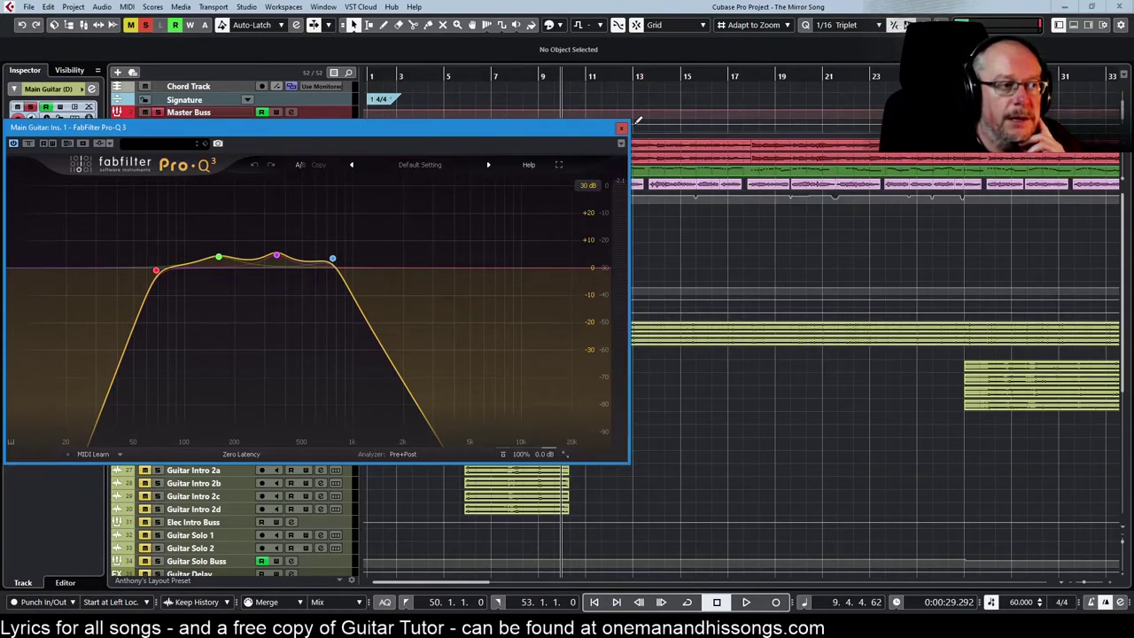
pyautogui.click(622, 130)
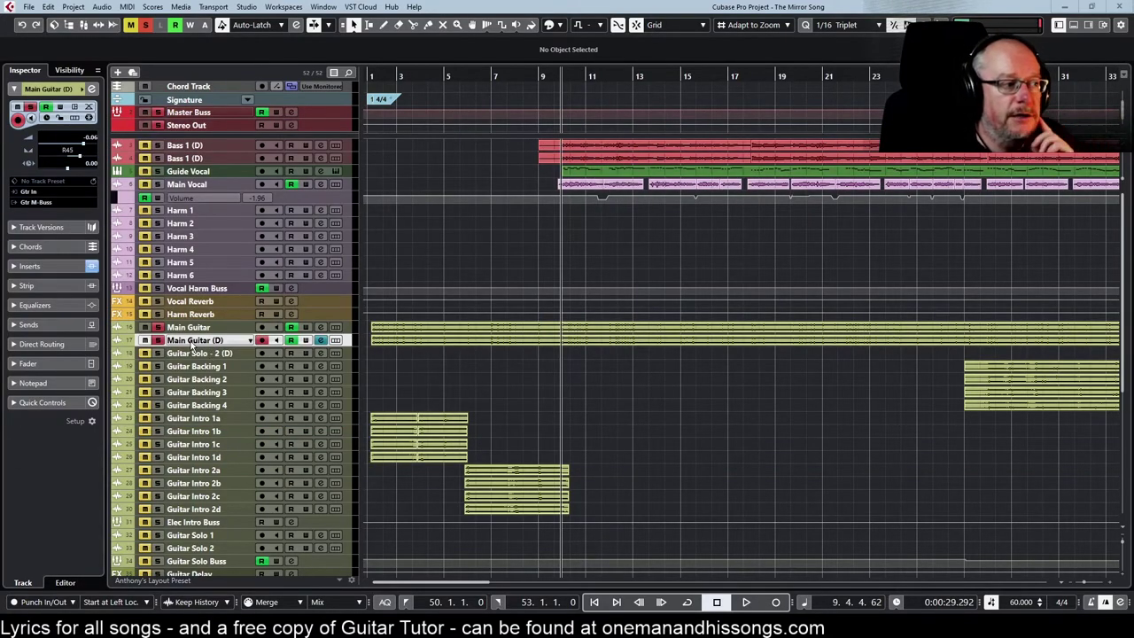
pyautogui.press('space')
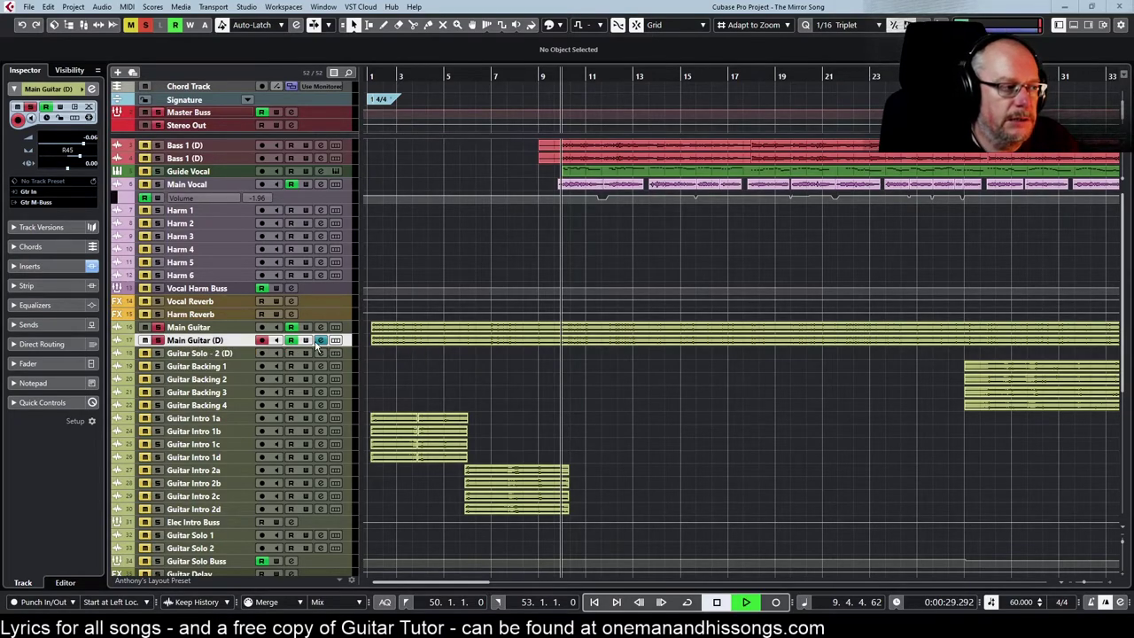
pyautogui.click(1074, 26)
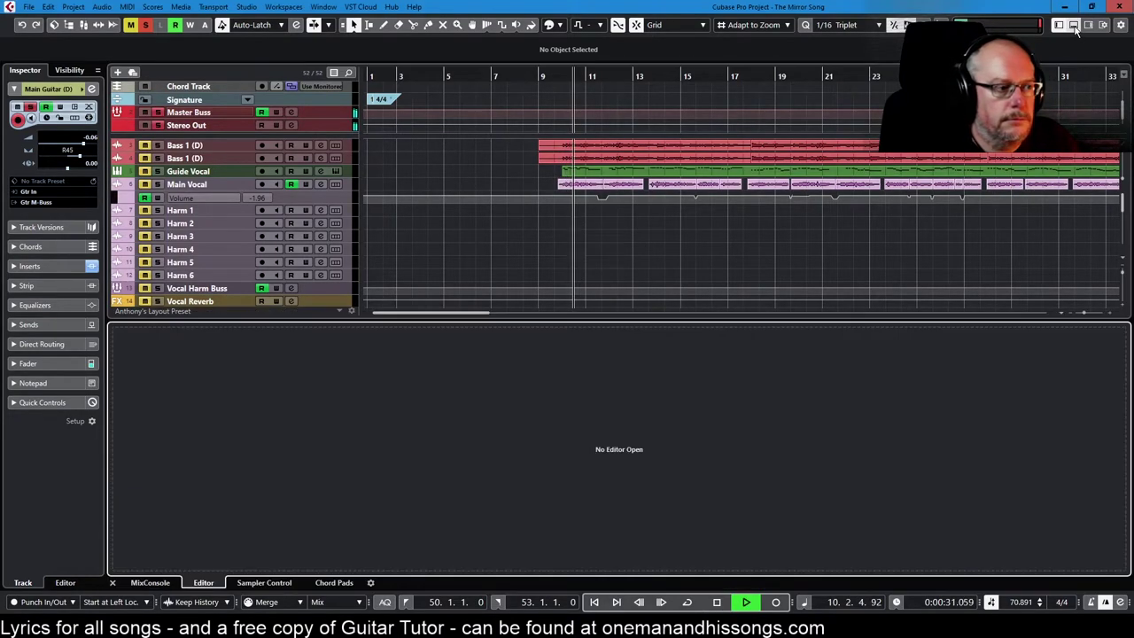
# Show the MixConsole in the lower zone, scroll its channels, and stop with the cursor at bar 27
pyautogui.click(159, 584)
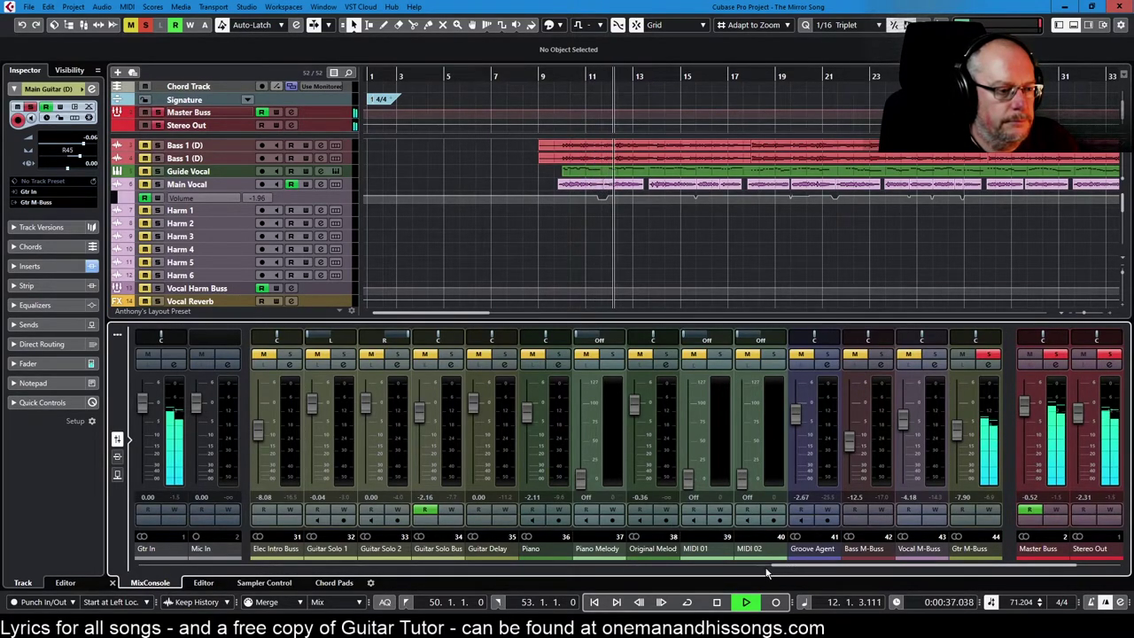
pyautogui.moveTo(767, 567); pyautogui.dragTo(337, 564)
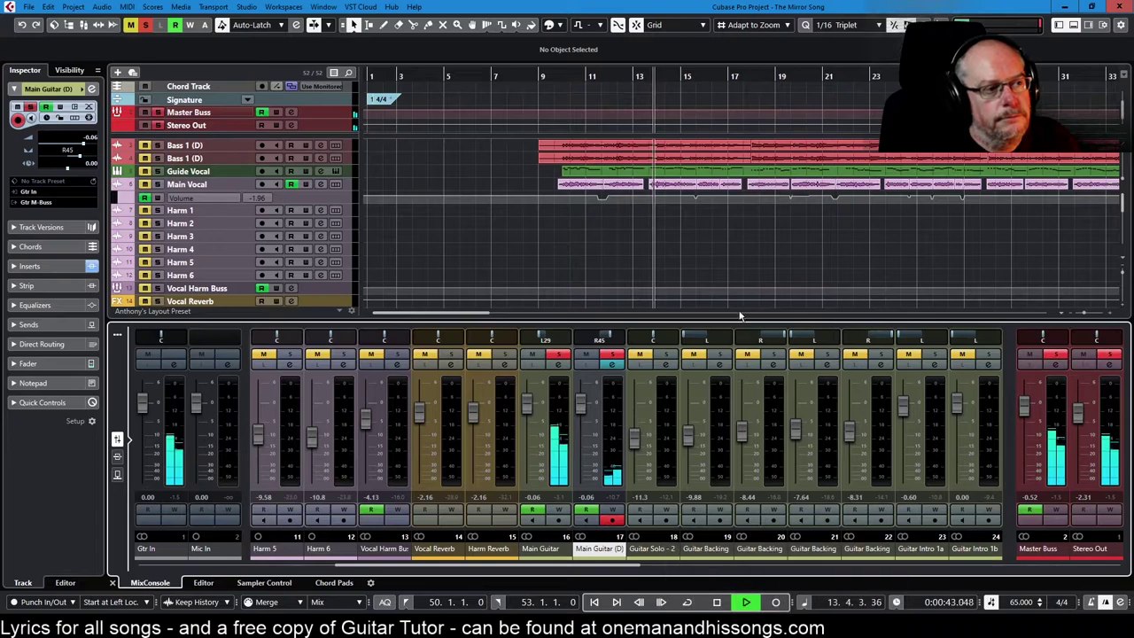
pyautogui.scroll(-4, 262, 235)
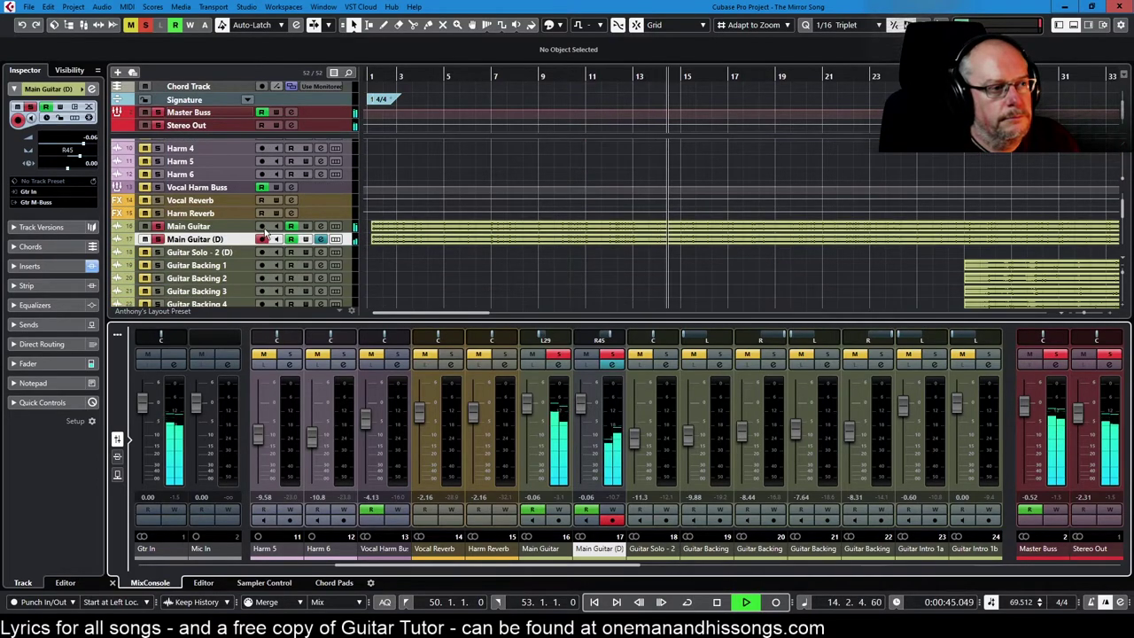
pyautogui.scroll(-2, 253, 228)
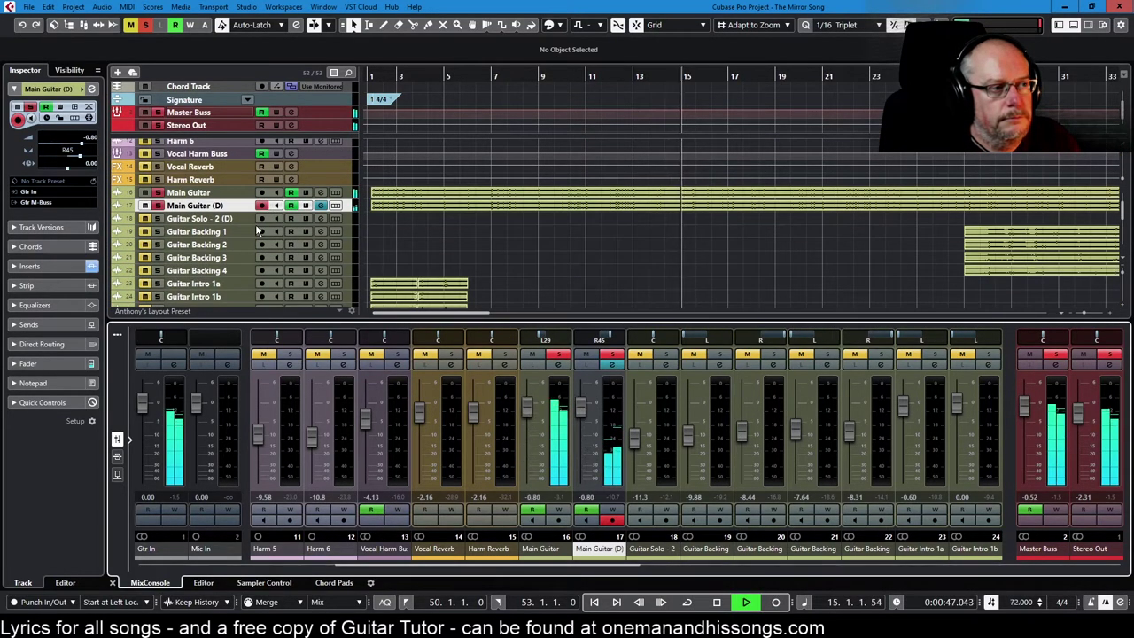
pyautogui.scroll(-3, 257, 231)
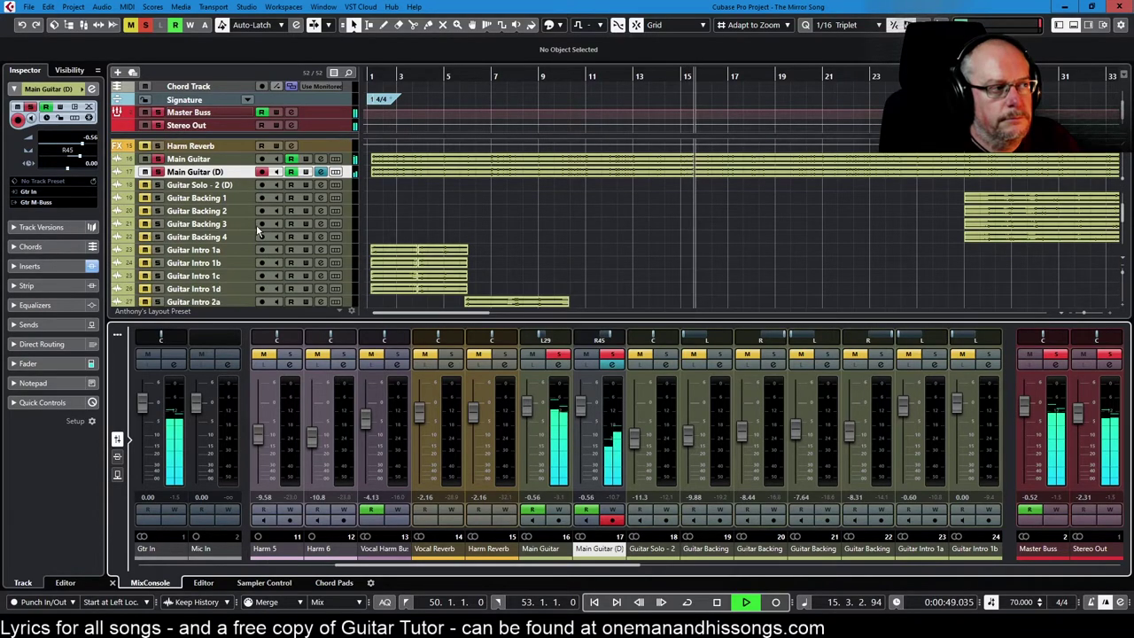
pyautogui.press('space')
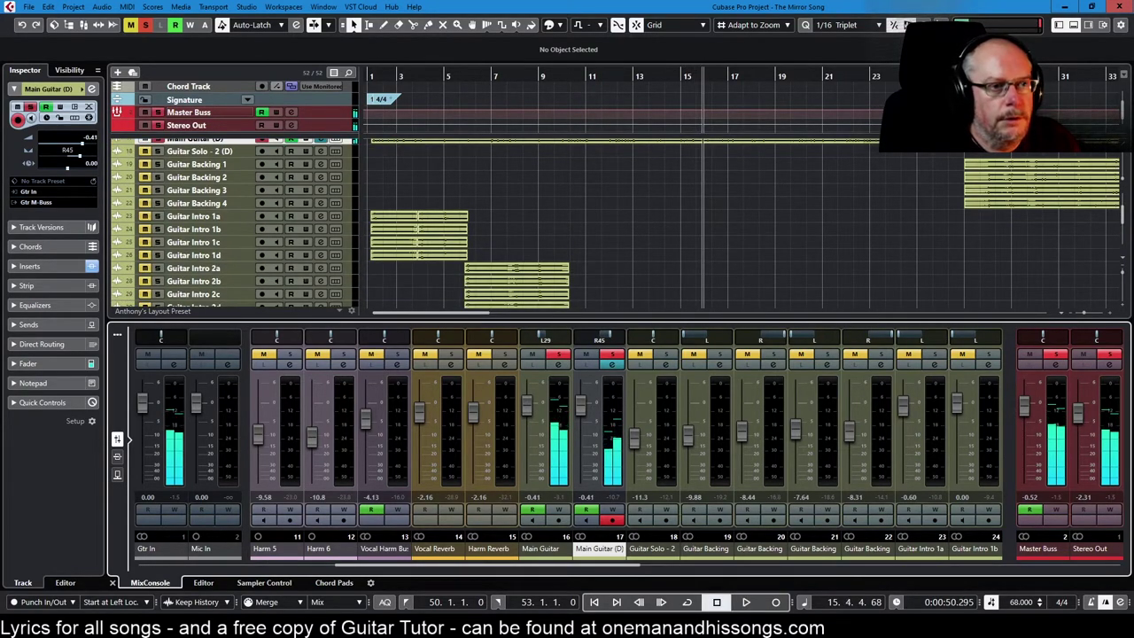
pyautogui.click(979, 76)
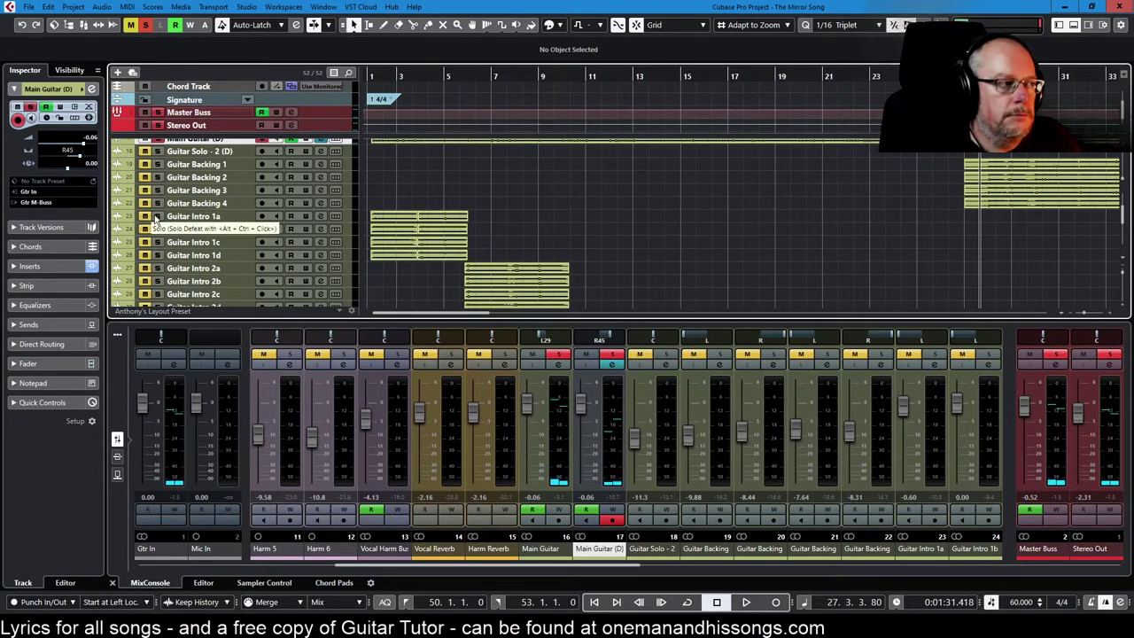
# Raise the Main Guitar and Main Guitar (D) volumes to -0.06 dB in the mixer
pyautogui.scroll(-4, 178, 219)
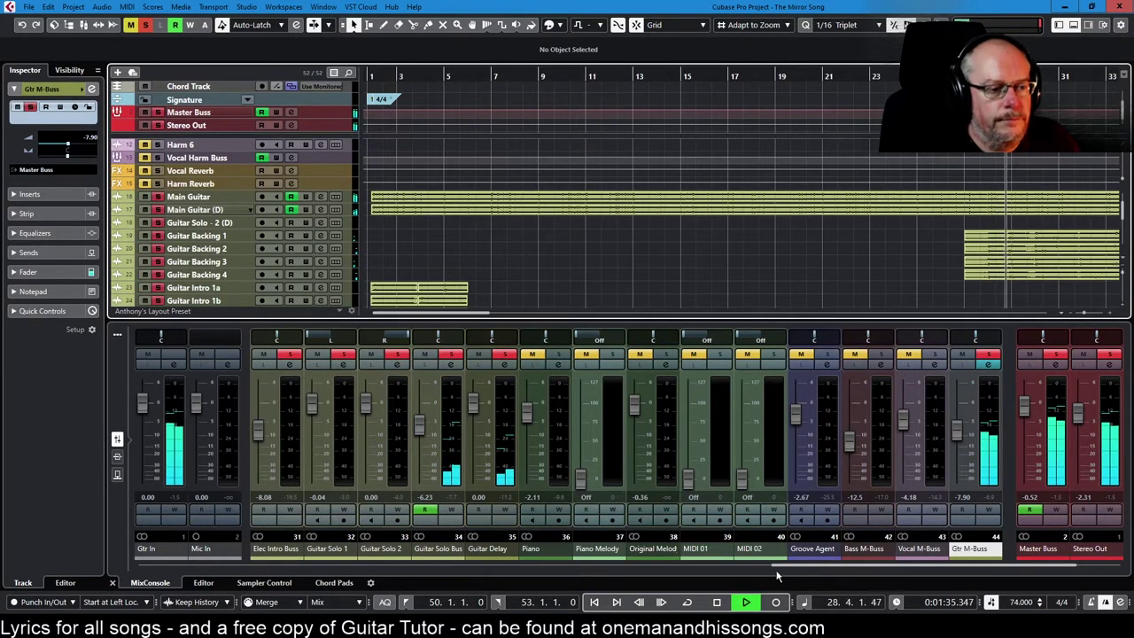
pyautogui.moveTo(779, 568); pyautogui.dragTo(843, 570)
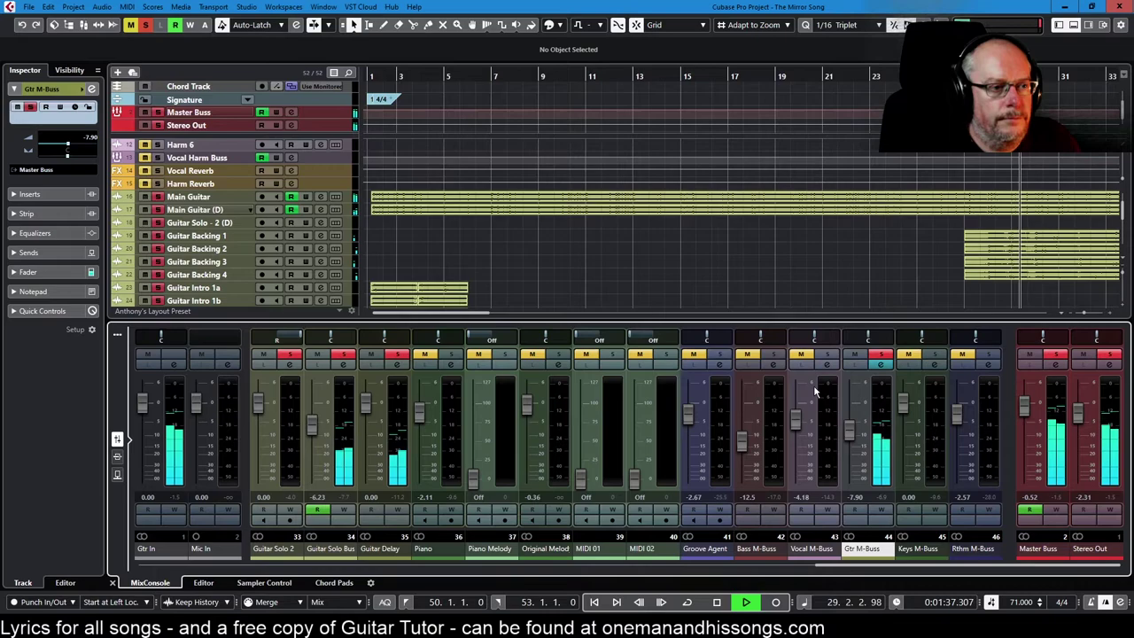
pyautogui.moveTo(472, 315); pyautogui.dragTo(557, 316)
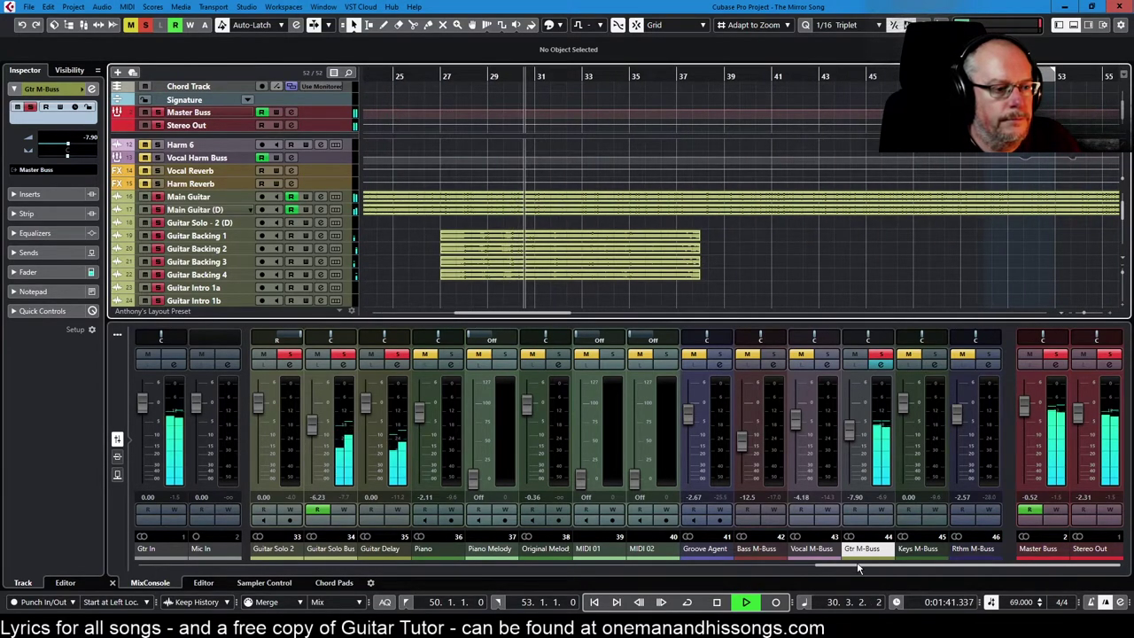
pyautogui.moveTo(858, 568); pyautogui.dragTo(464, 570)
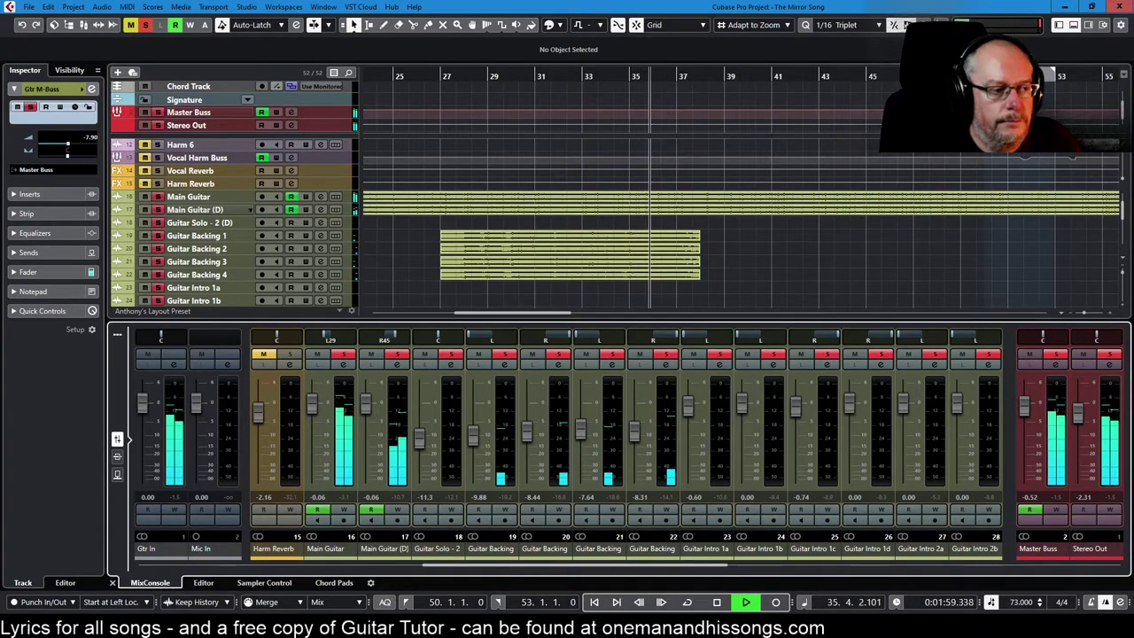
# Stop playback, mute Main Guitar, and move the playback position back to bar 29
pyautogui.click(717, 602)
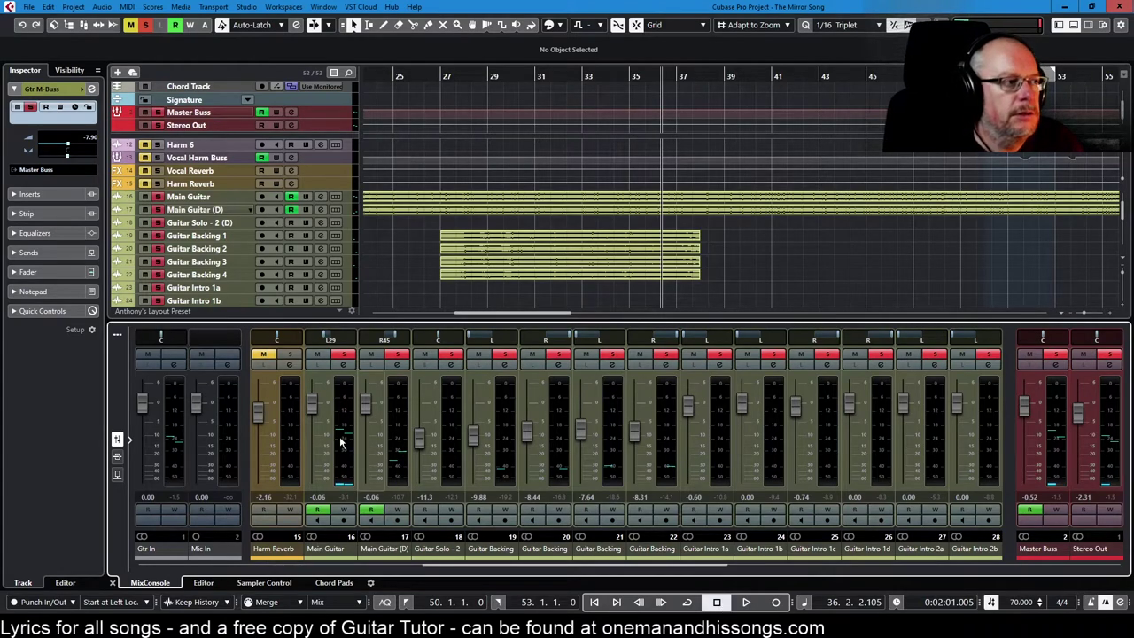
pyautogui.click(146, 197)
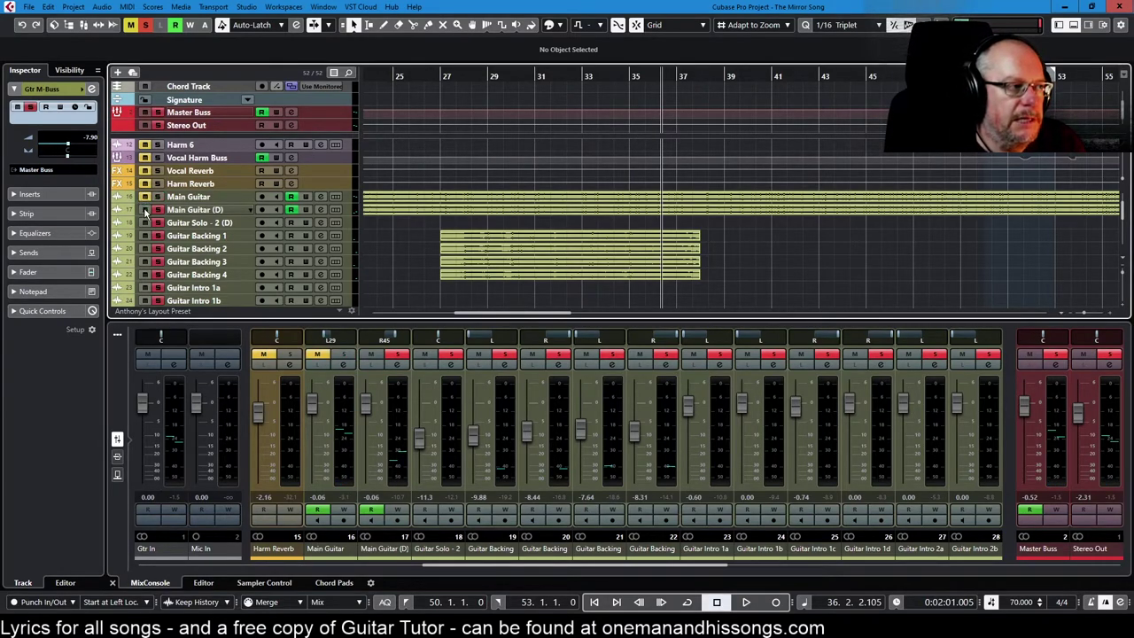
pyautogui.click(510, 80)
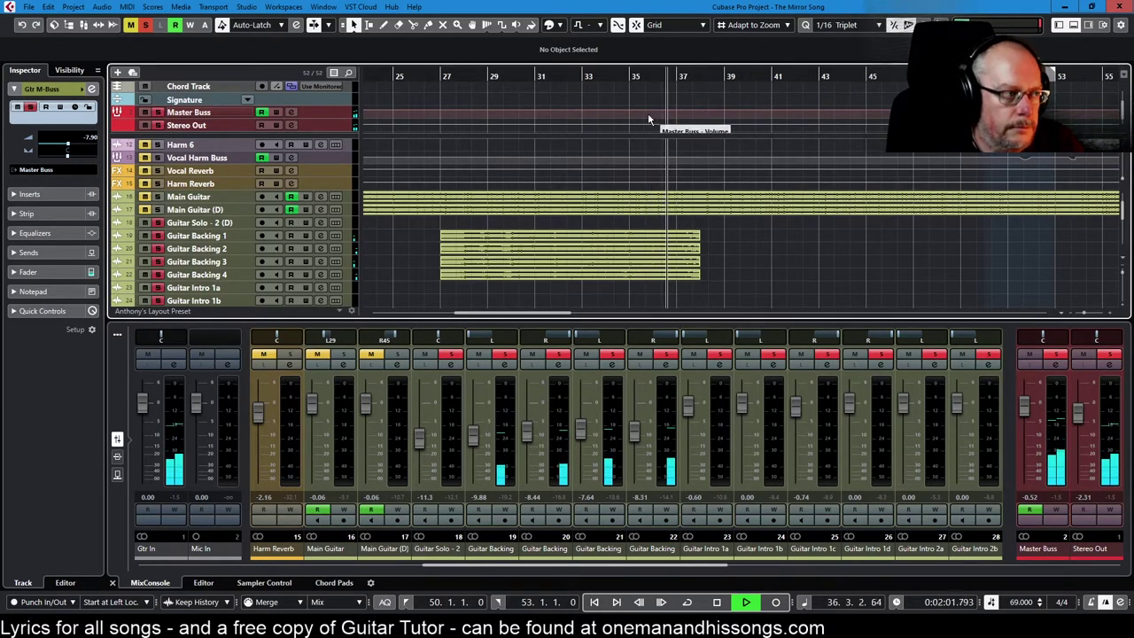
# Stop at bar 37, zoom to bars 37–67, and scroll down to the Piano tracks
pyautogui.press('g')
pyautogui.press('g')
pyautogui.scroll(4, 709, 204)
pyautogui.press('space')
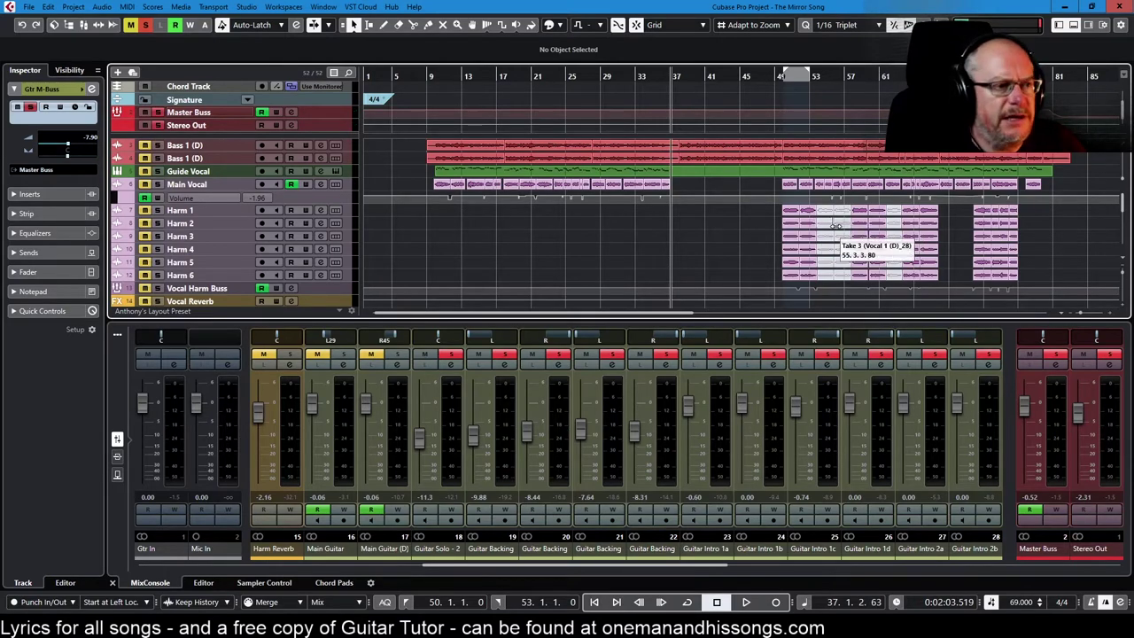
pyautogui.press('h')
pyautogui.press('h')
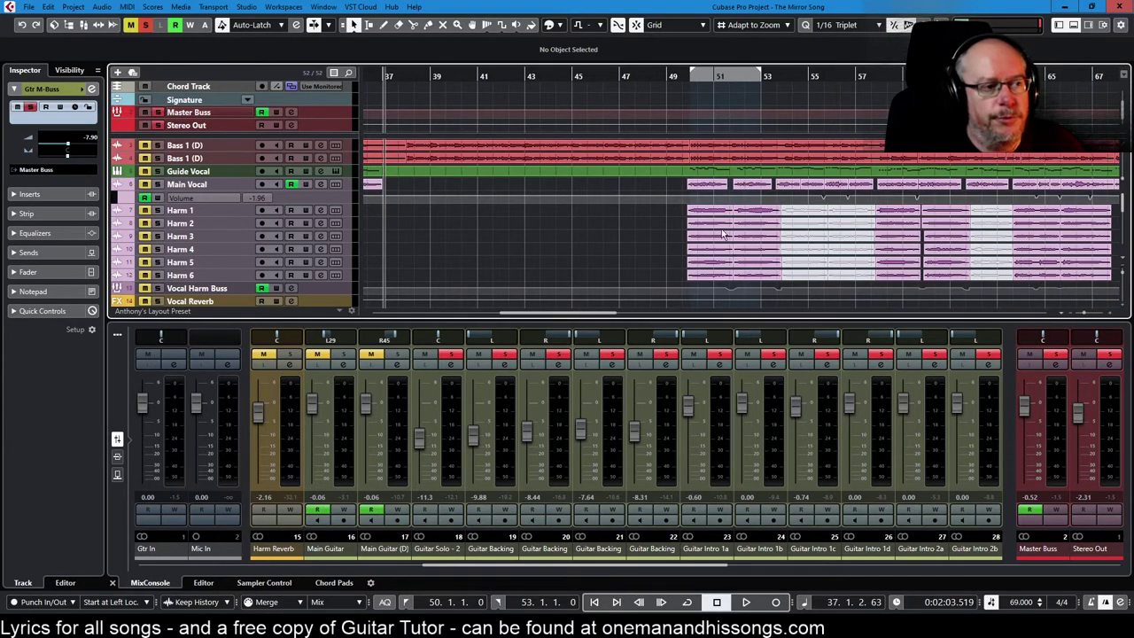
pyautogui.scroll(-10, 722, 234)
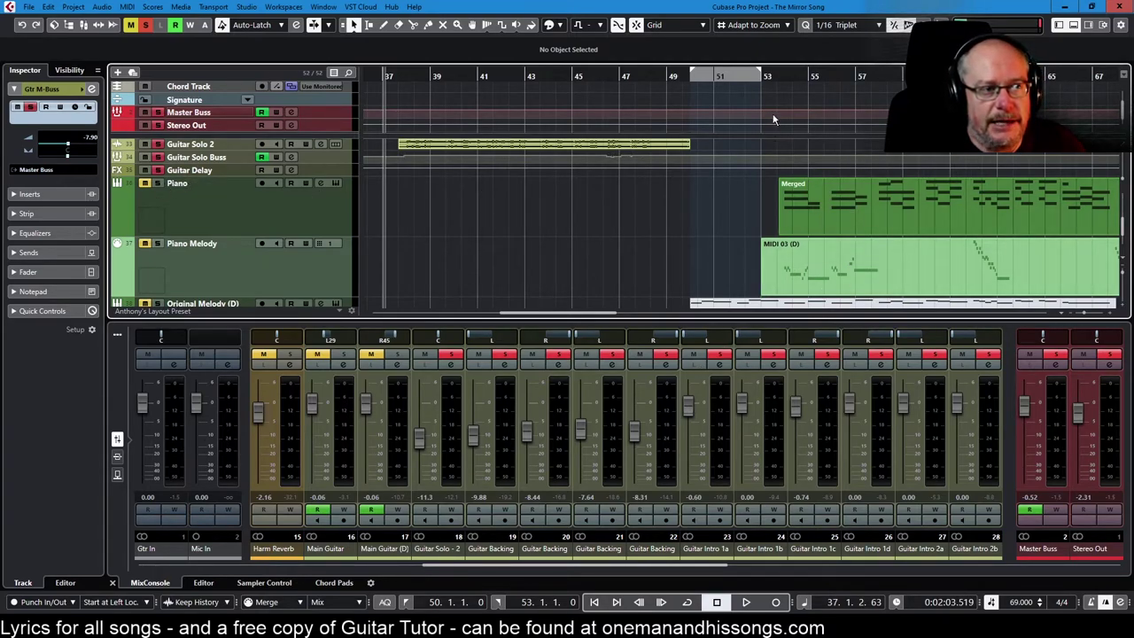
# Play from bar 53 with Piano Melody selected, stopping once and resuming past bar 62
pyautogui.moveTo(776, 76); pyautogui.dragTo(776, 89)
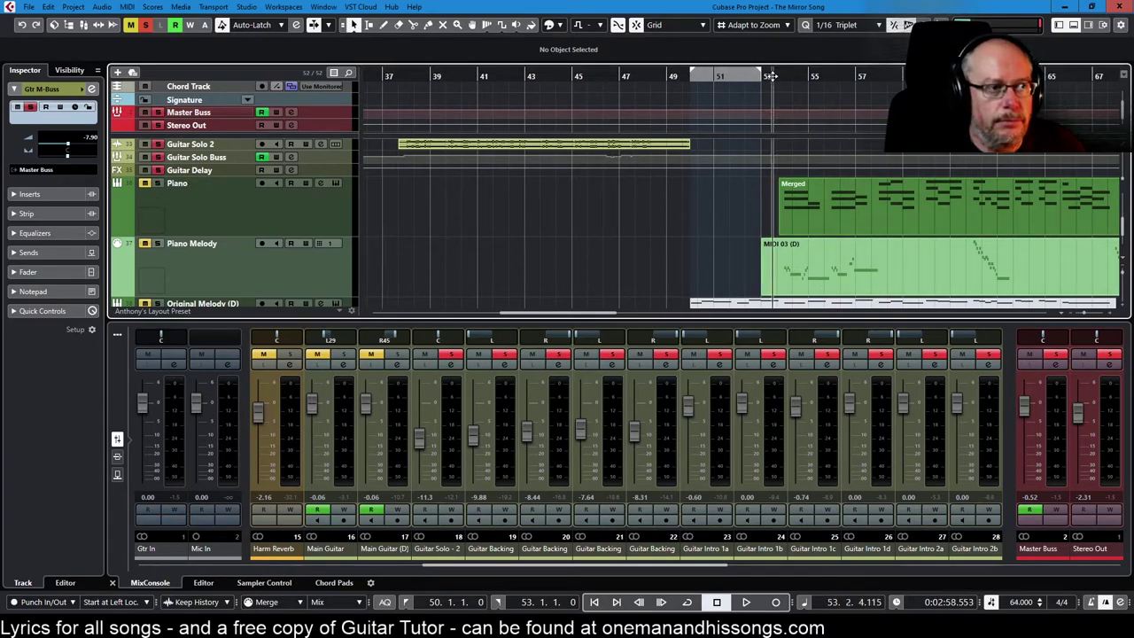
pyautogui.click(164, 251)
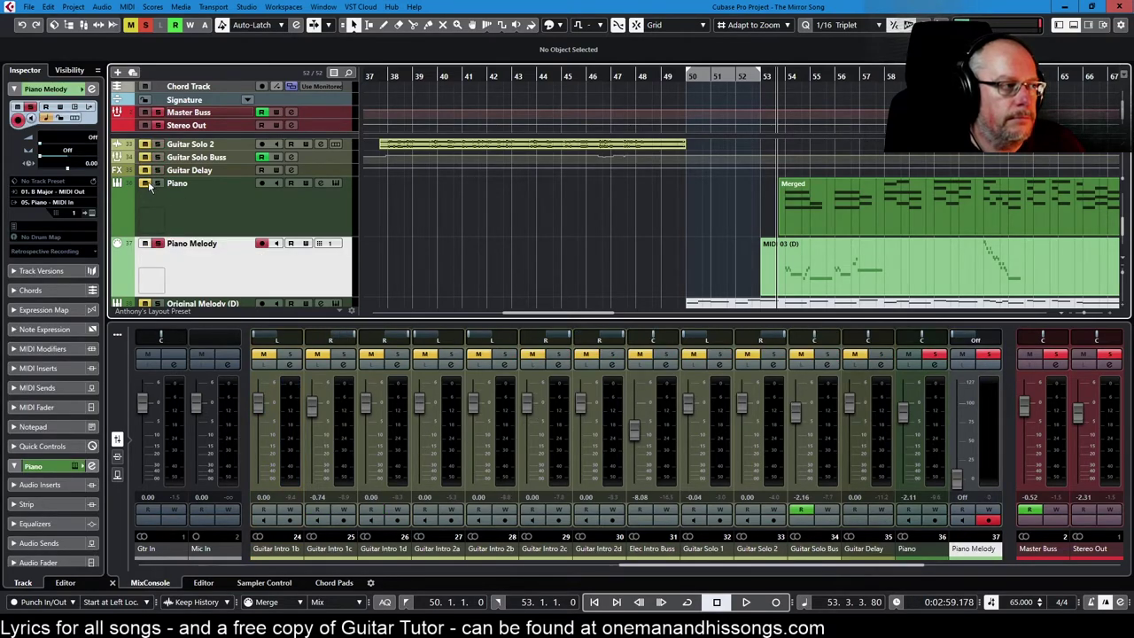
pyautogui.press('space')
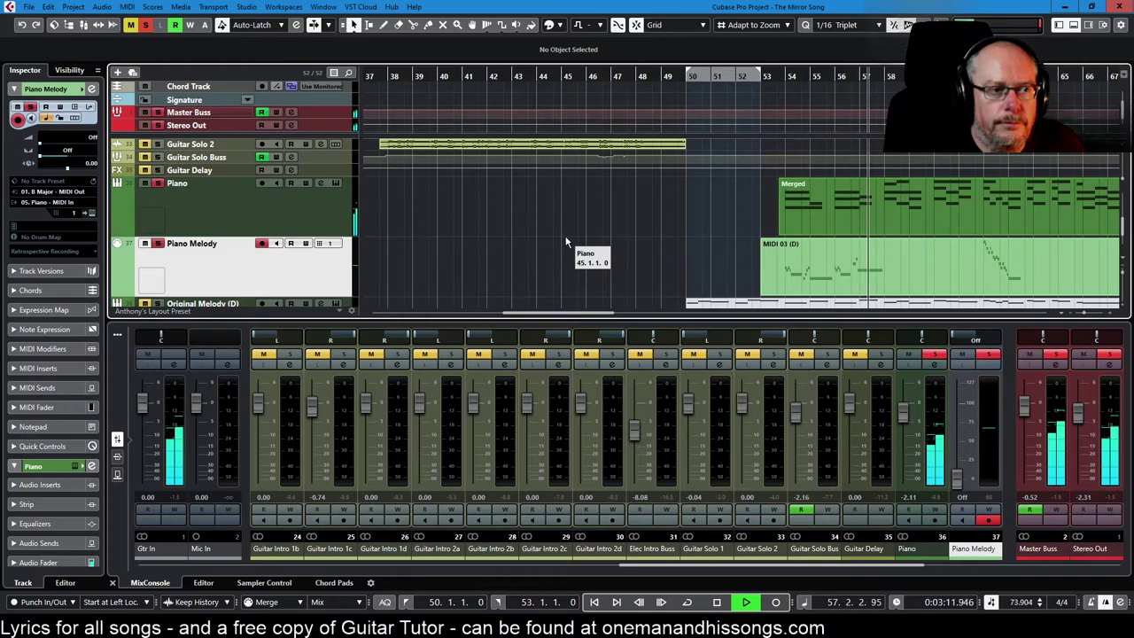
pyautogui.press('space')
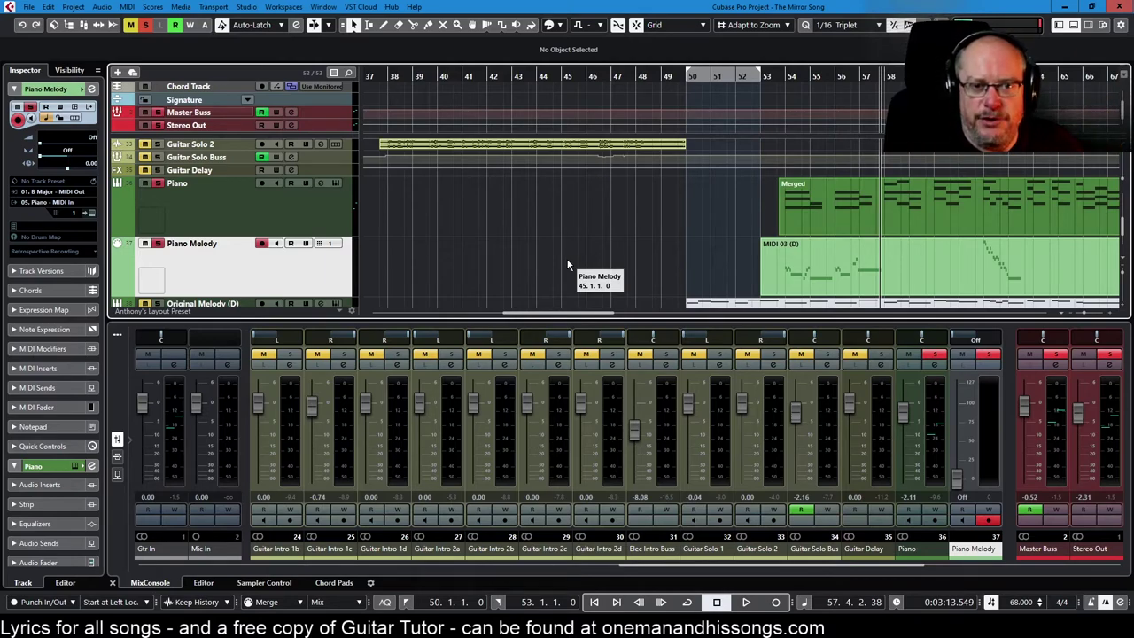
pyautogui.press('space')
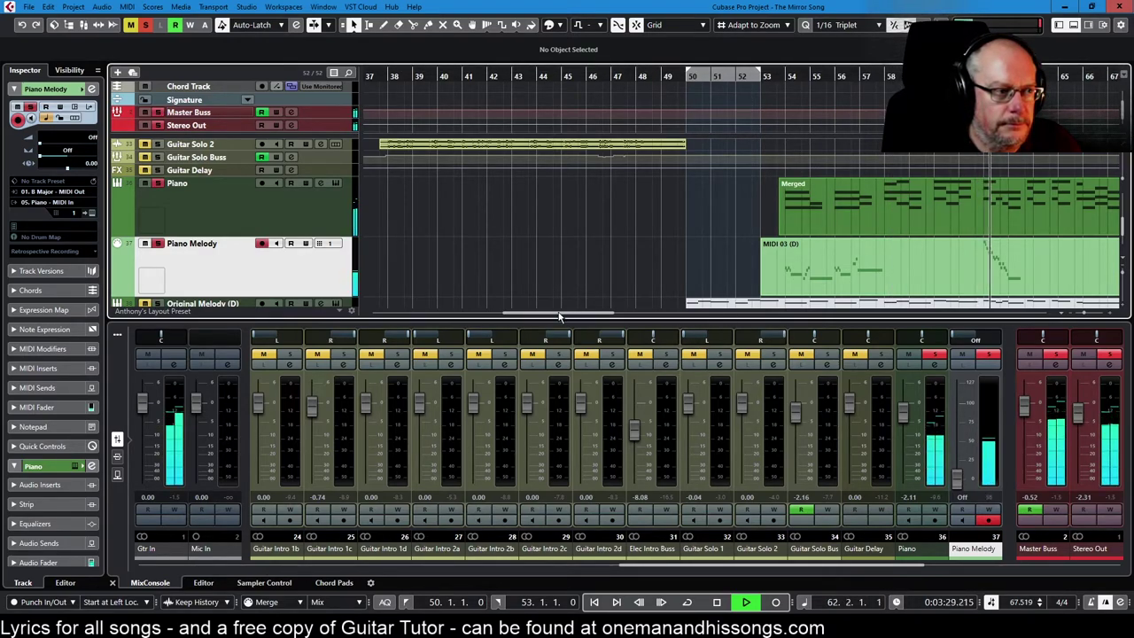
pyautogui.moveTo(562, 312); pyautogui.dragTo(638, 314)
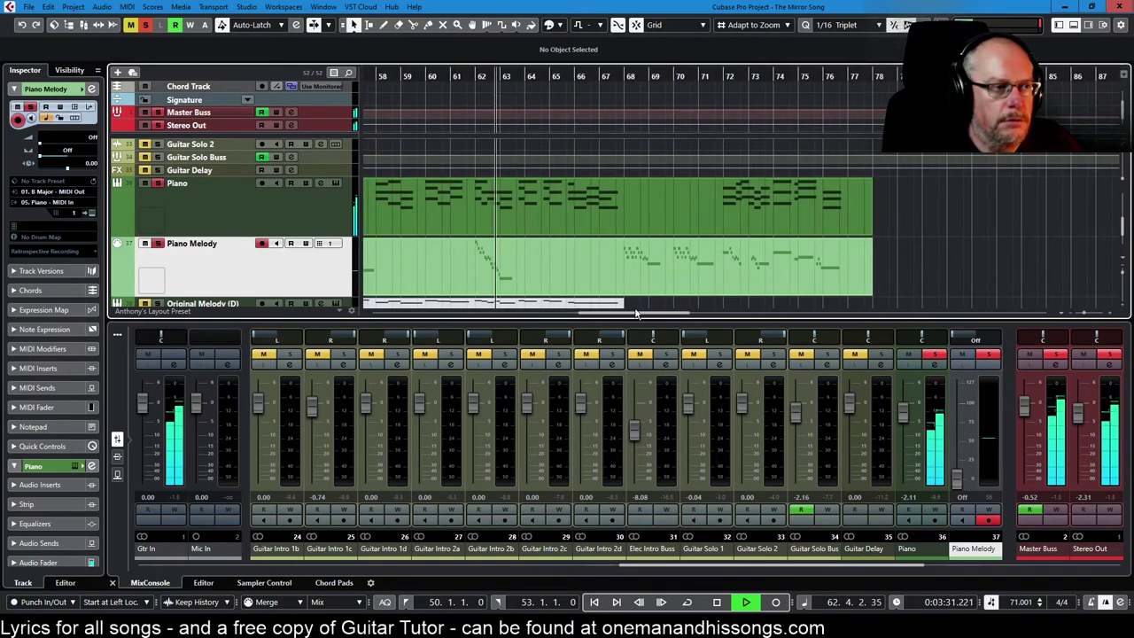
# Jump playback ahead to bar 68 and stop it around bar 77
pyautogui.click(624, 77)
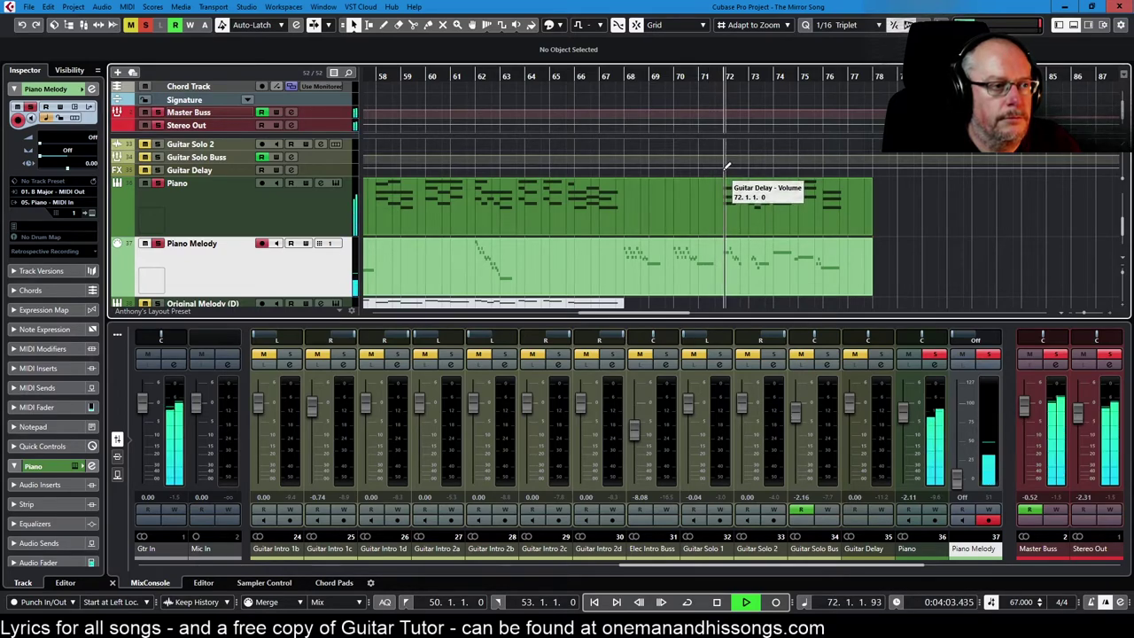
pyautogui.moveTo(731, 182); pyautogui.dragTo(853, 181)
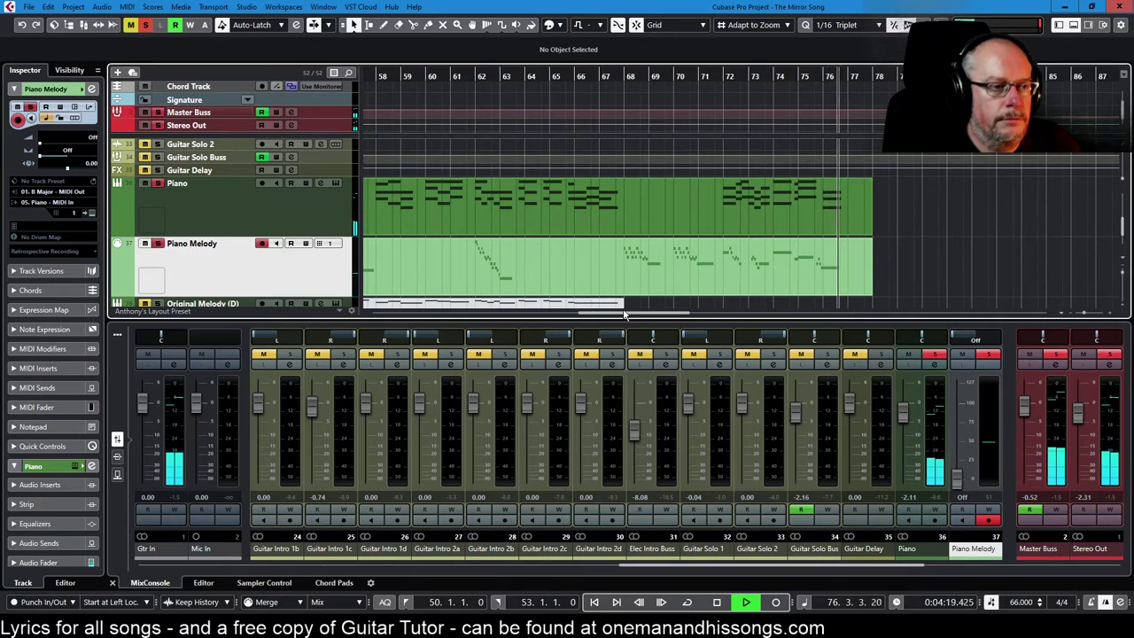
pyautogui.press('space')
# Hide the lower-zone MixConsole to show the full track list and open Ozone 9 on the Master Buss
pyautogui.hotkey('ctrl', 'alt', 'e')
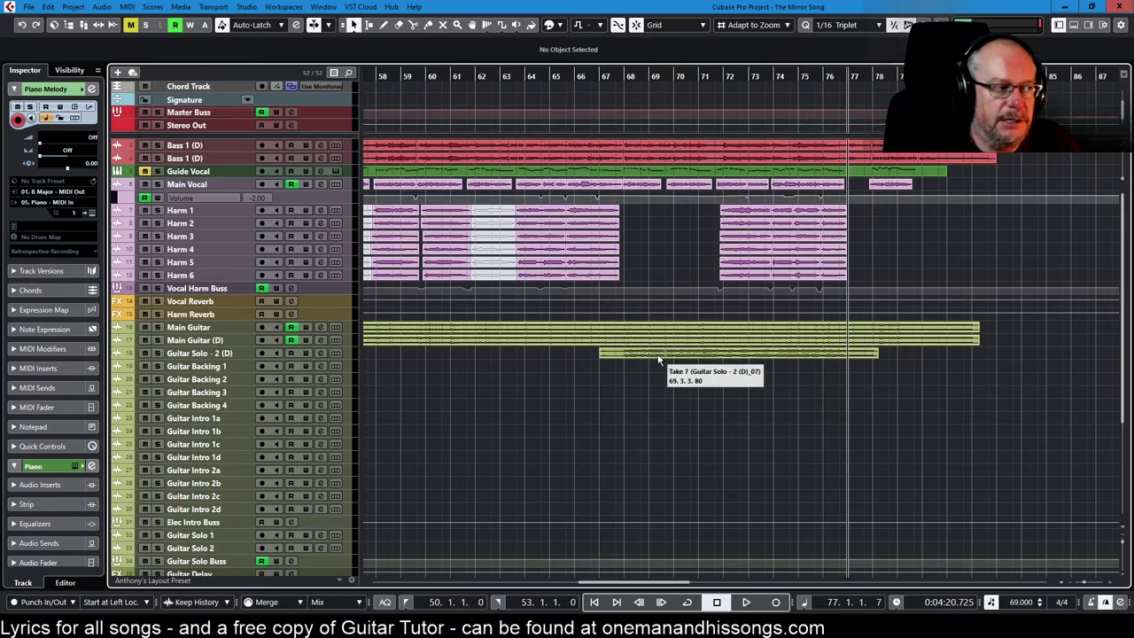
pyautogui.scroll(-4, 656, 368)
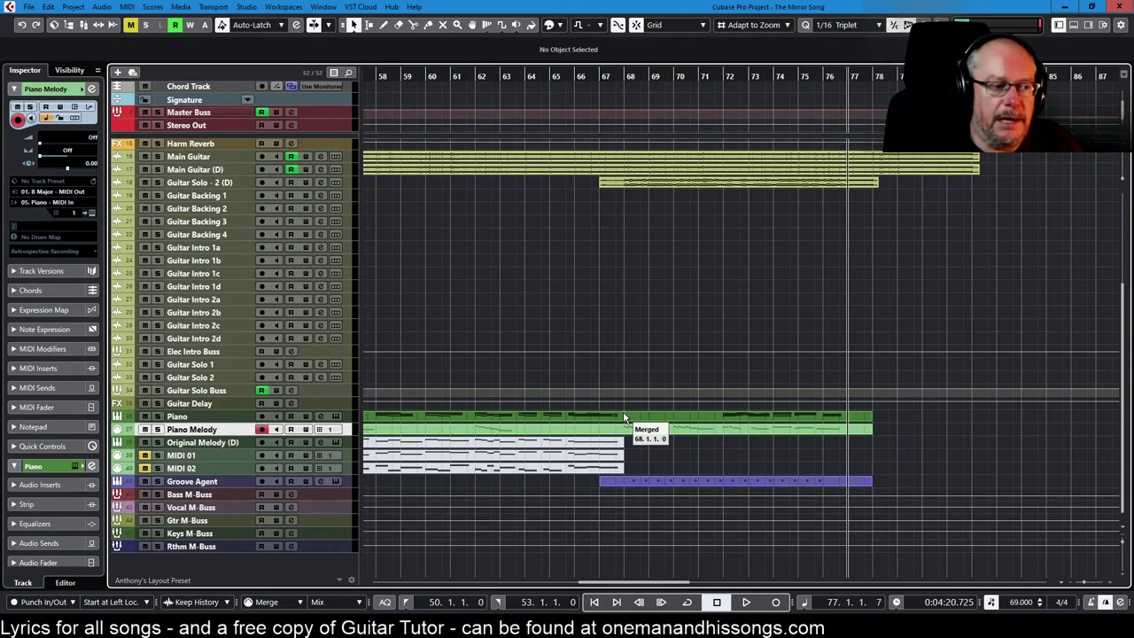
pyautogui.scroll(2, 700, 406)
pyautogui.scroll(2, 701, 400)
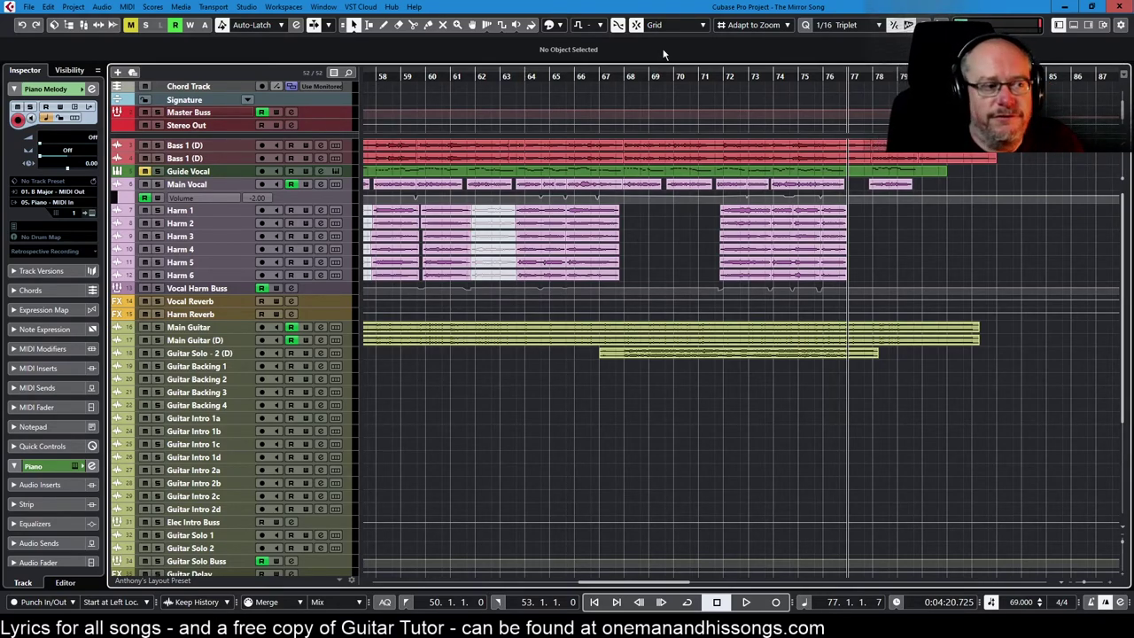
pyautogui.click(291, 112)
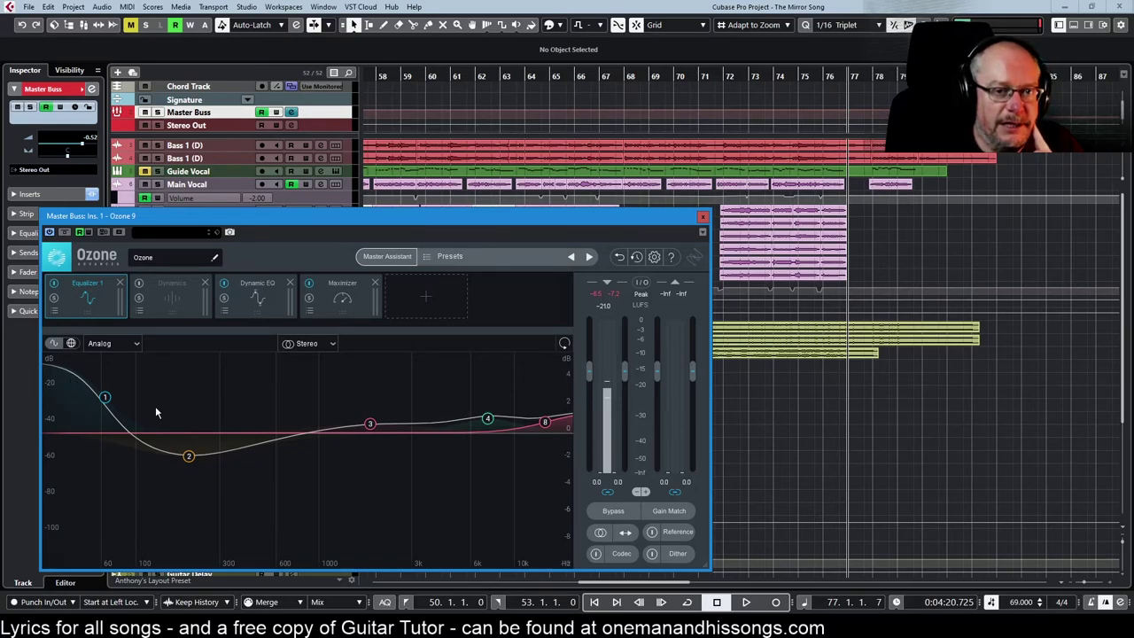
# Review Ozone 9's Dynamic EQ and Maximizer (-8.9 dB threshold), then close the editor
pyautogui.click(262, 292)
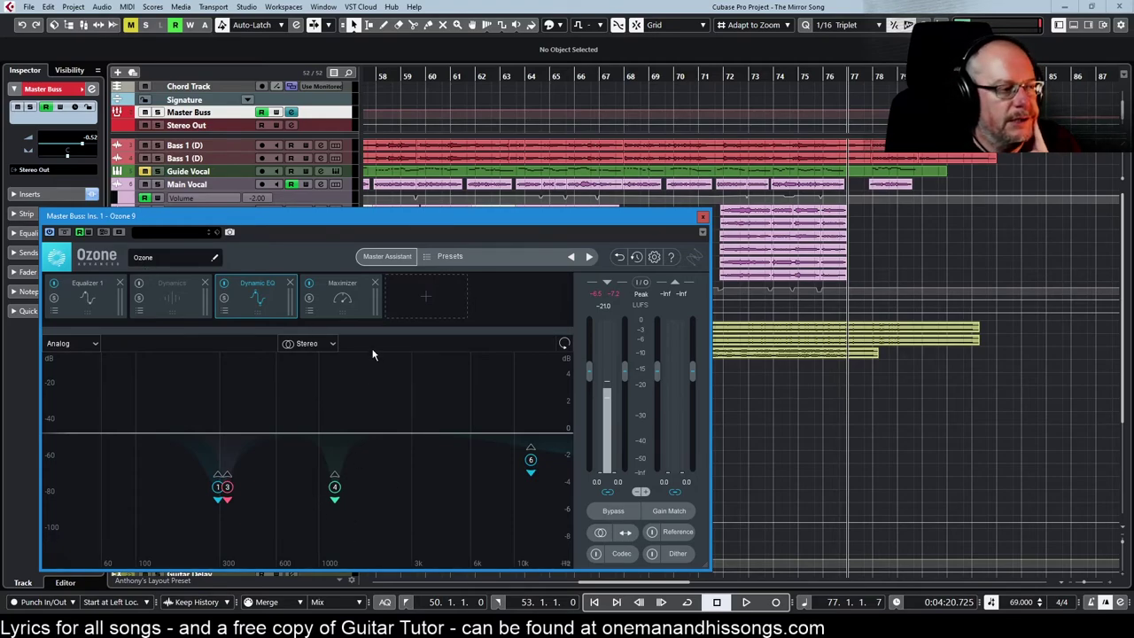
pyautogui.click(337, 301)
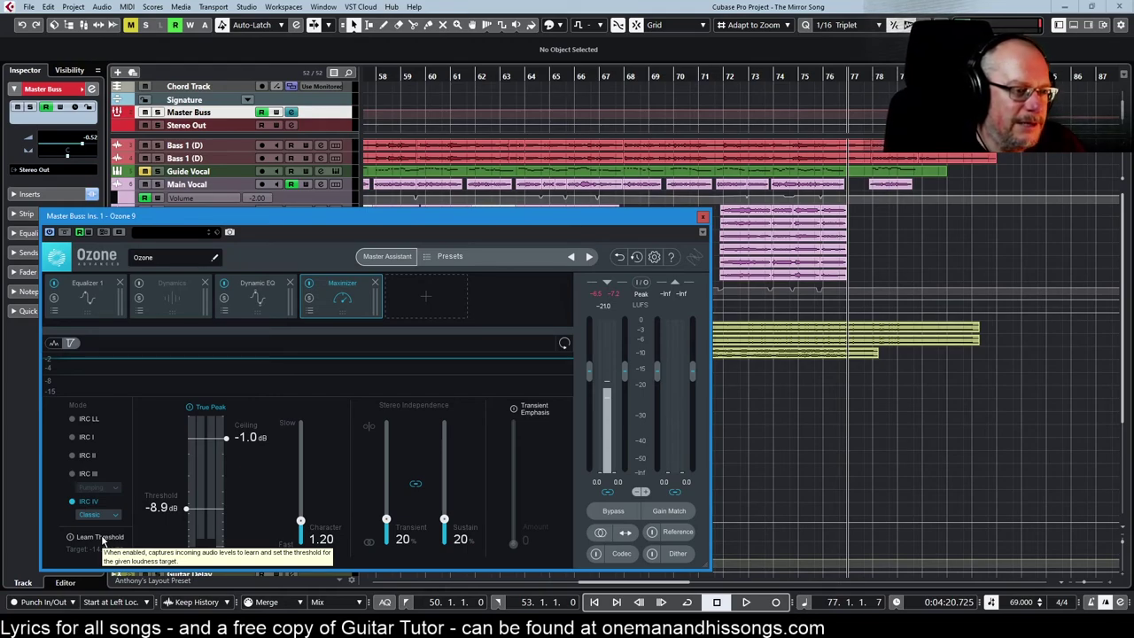
pyautogui.click(702, 218)
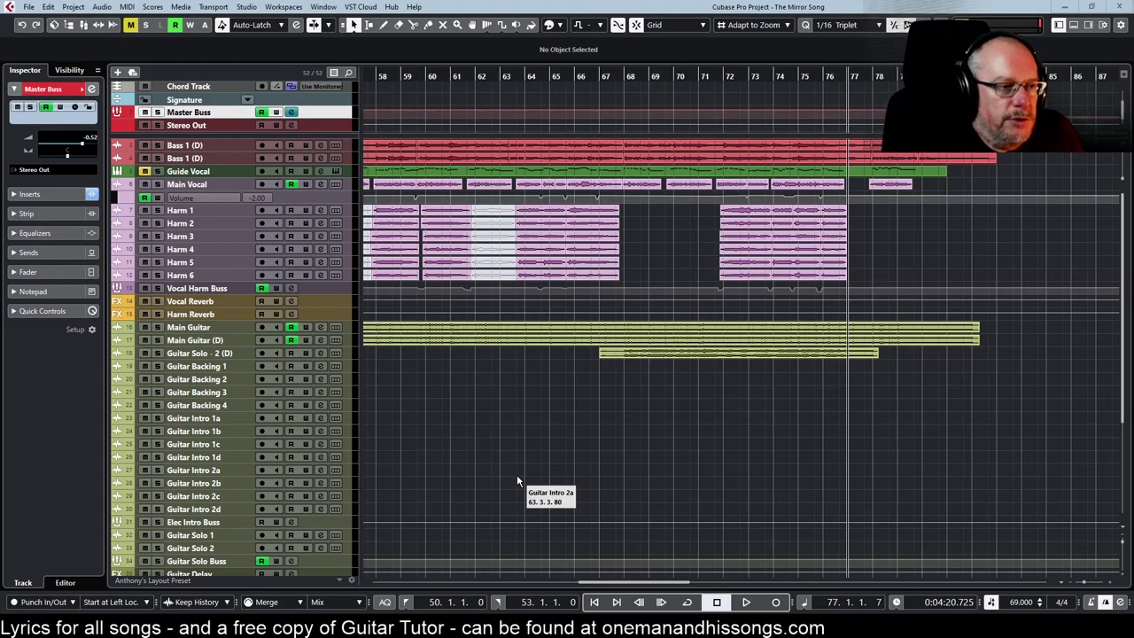